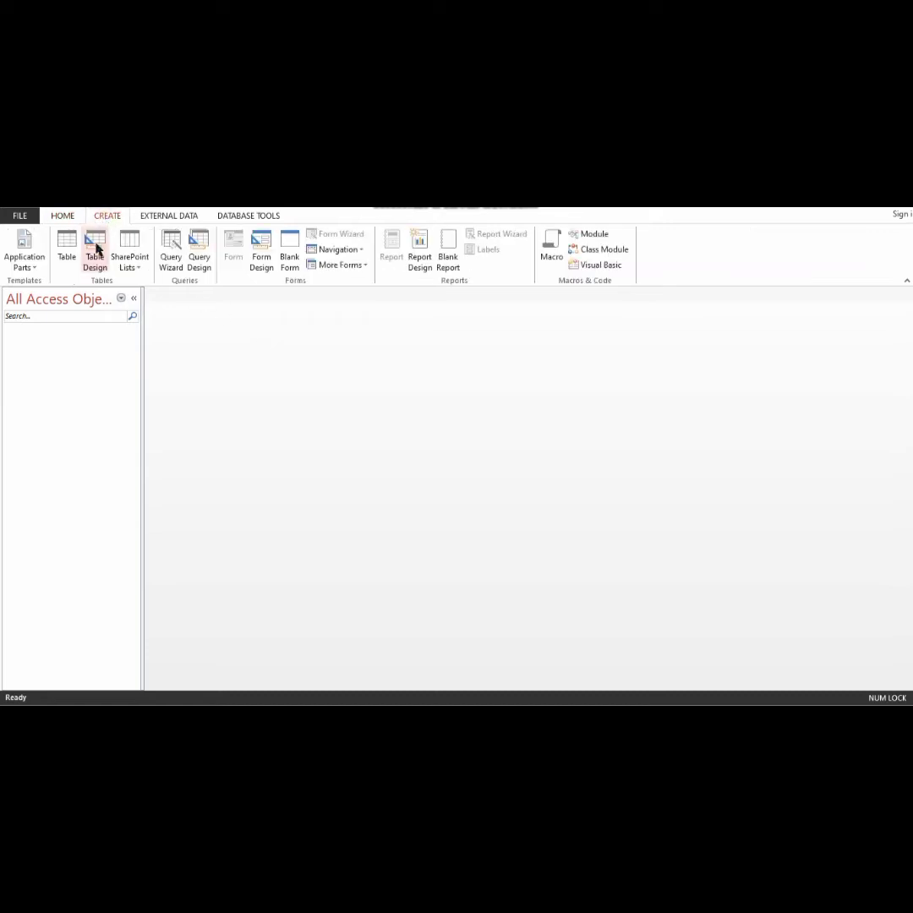
- In a new table design, add the Short Text fields Username and Password
click(94, 248)
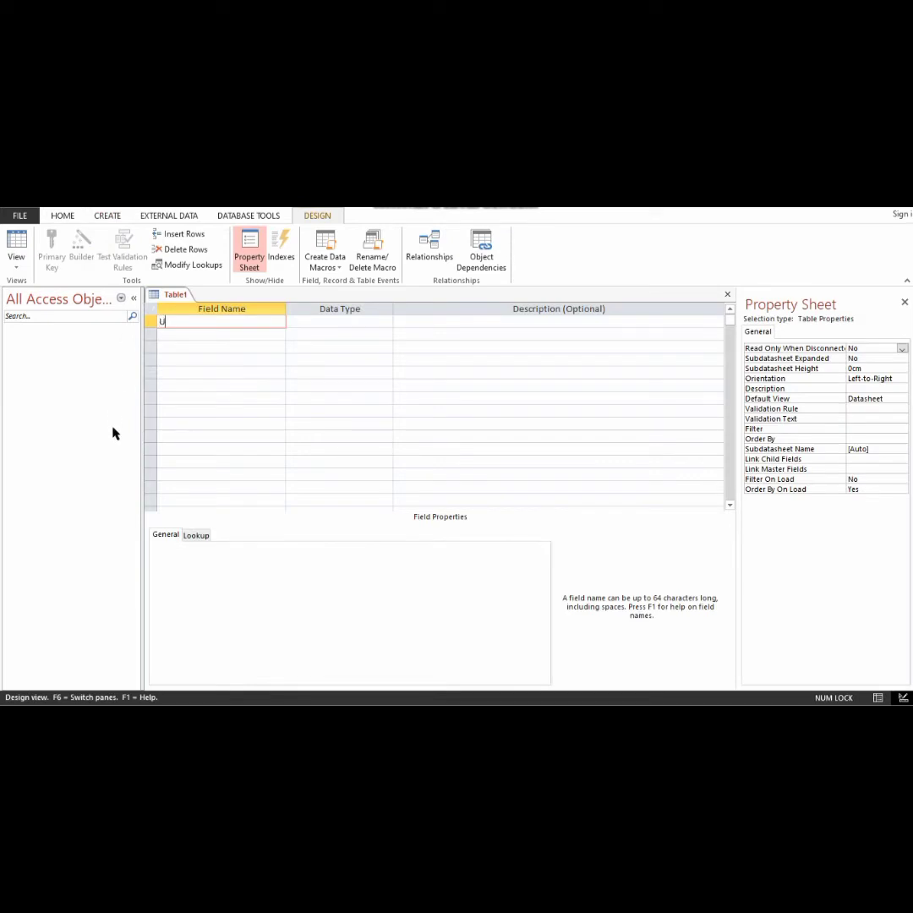
text(Username)
key(Tab)
key(Tab)
key(Tab)
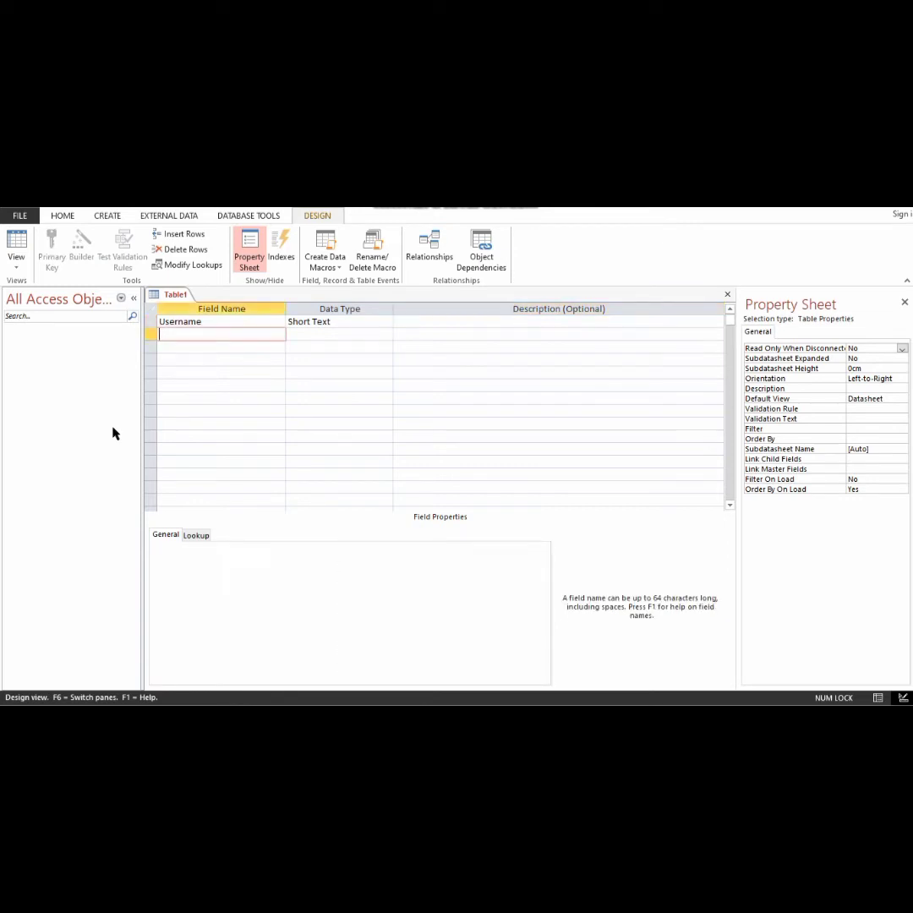
text(Password)
key(Tab)
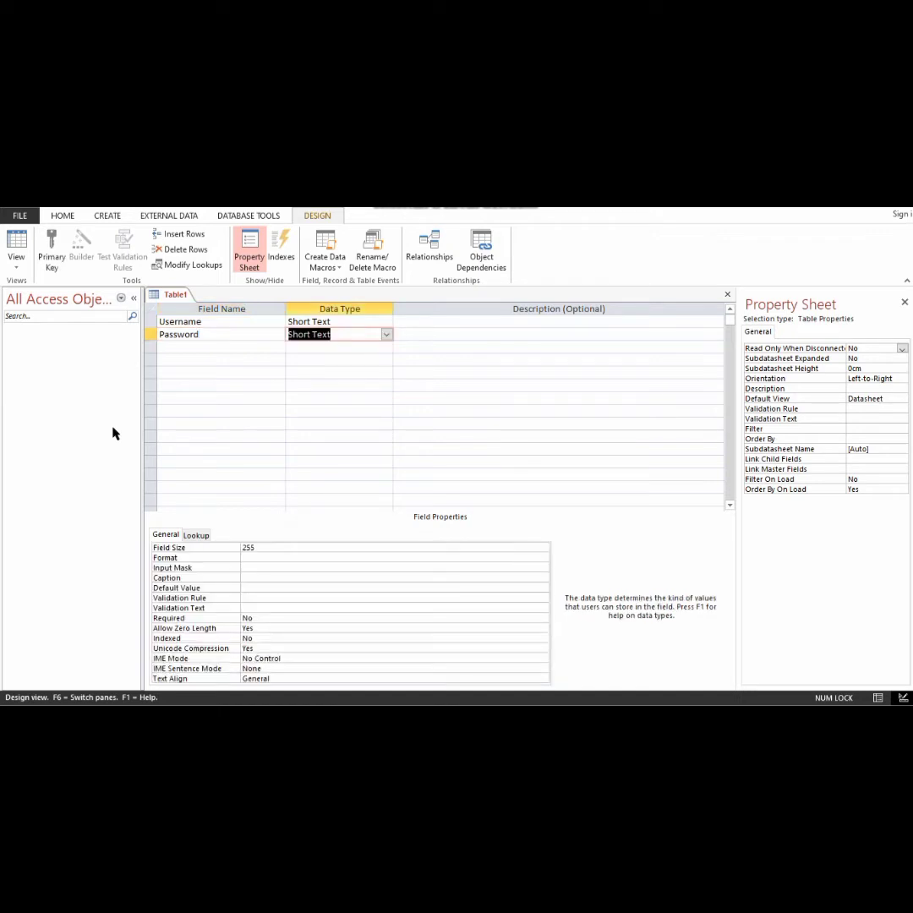
click(386, 336)
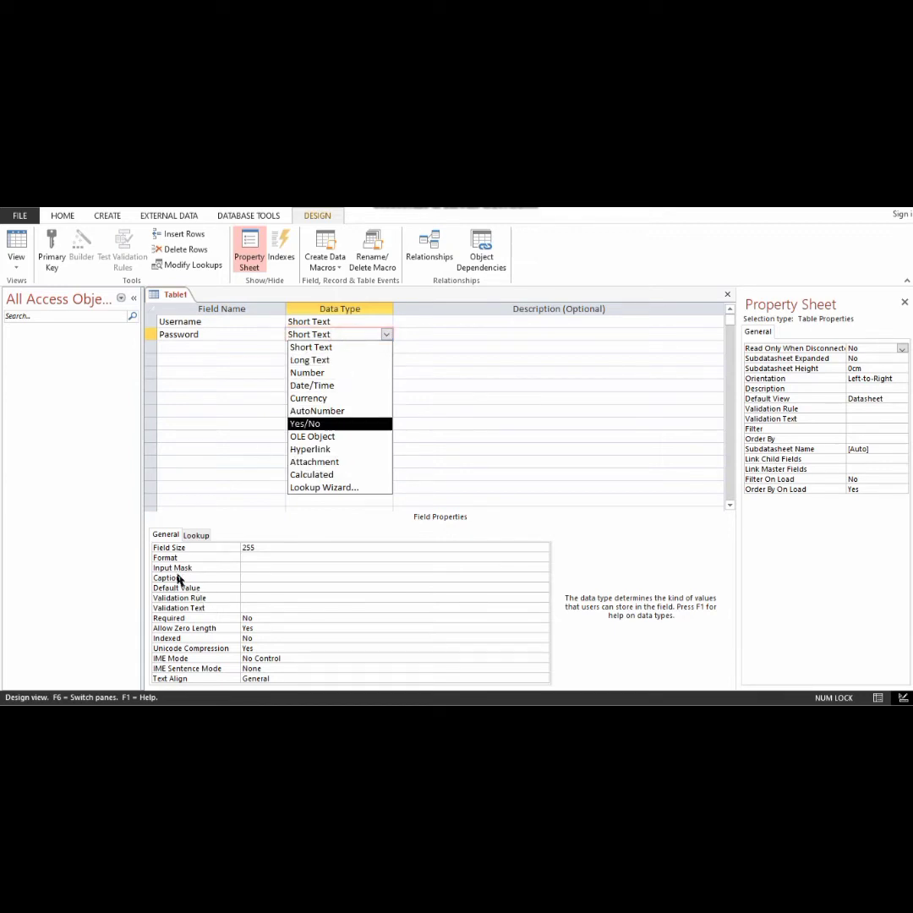
- Start the Password field's input mask wizard, saving the table as Login_table
click(242, 570)
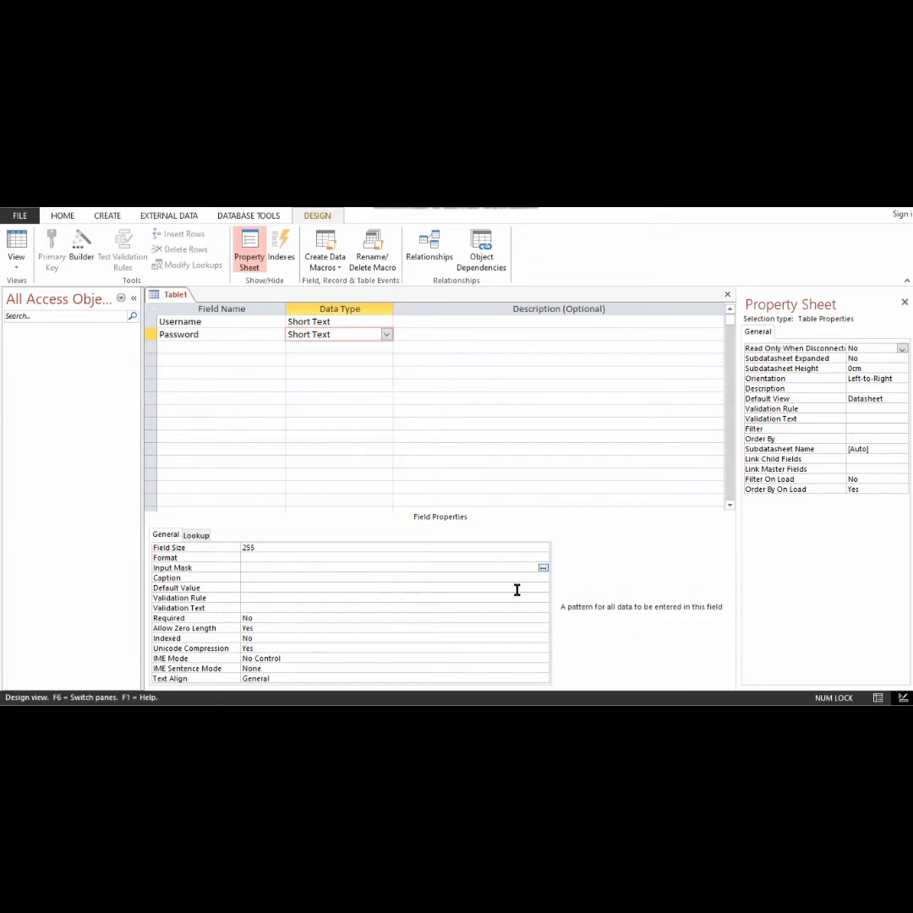
click(544, 569)
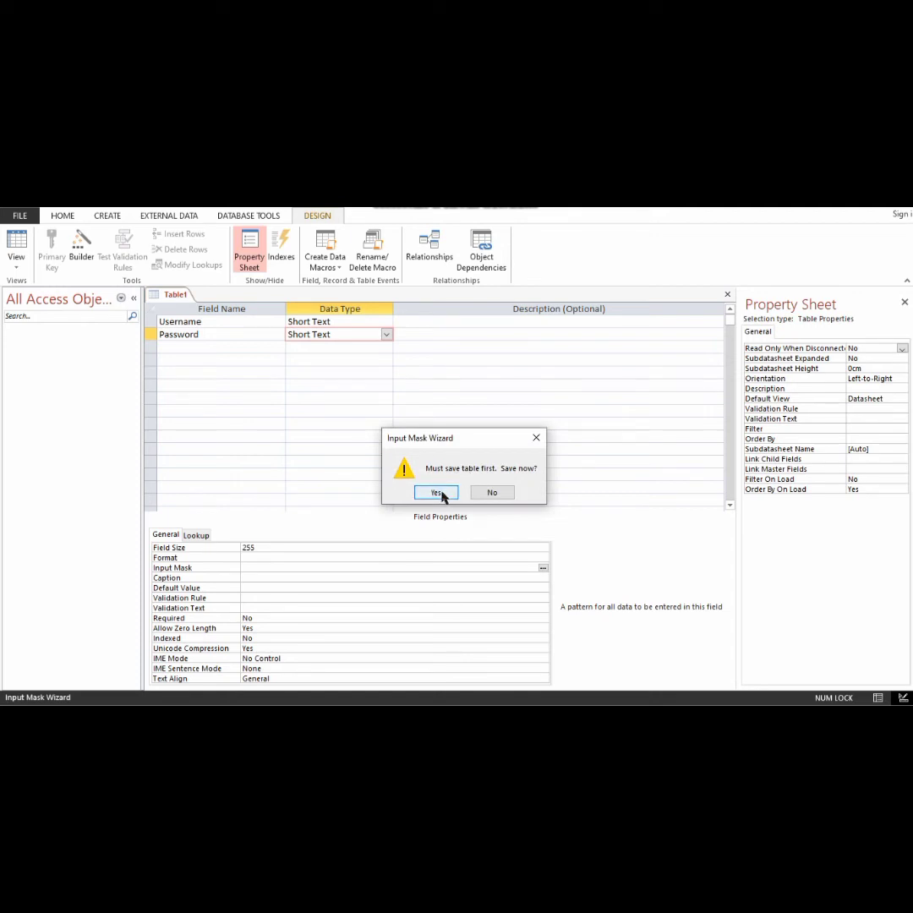
click(436, 493)
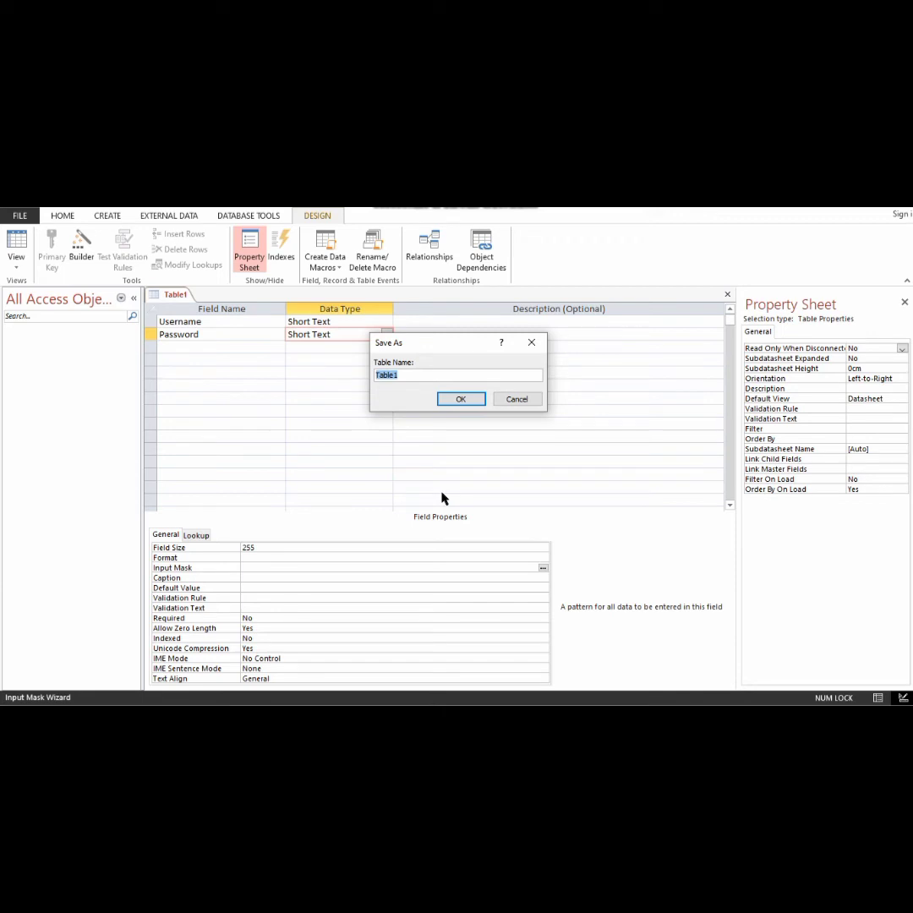
text(Login_table)
click(457, 401)
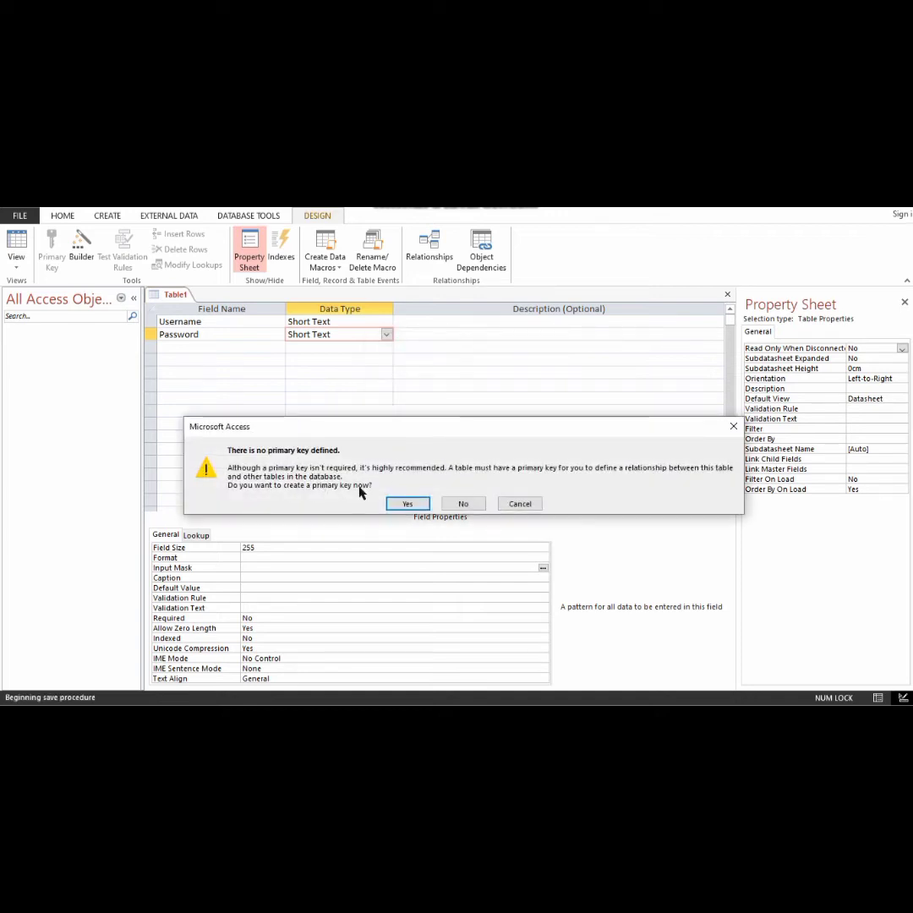
- Decline a primary key and apply the Password input mask to the Password field
click(464, 504)
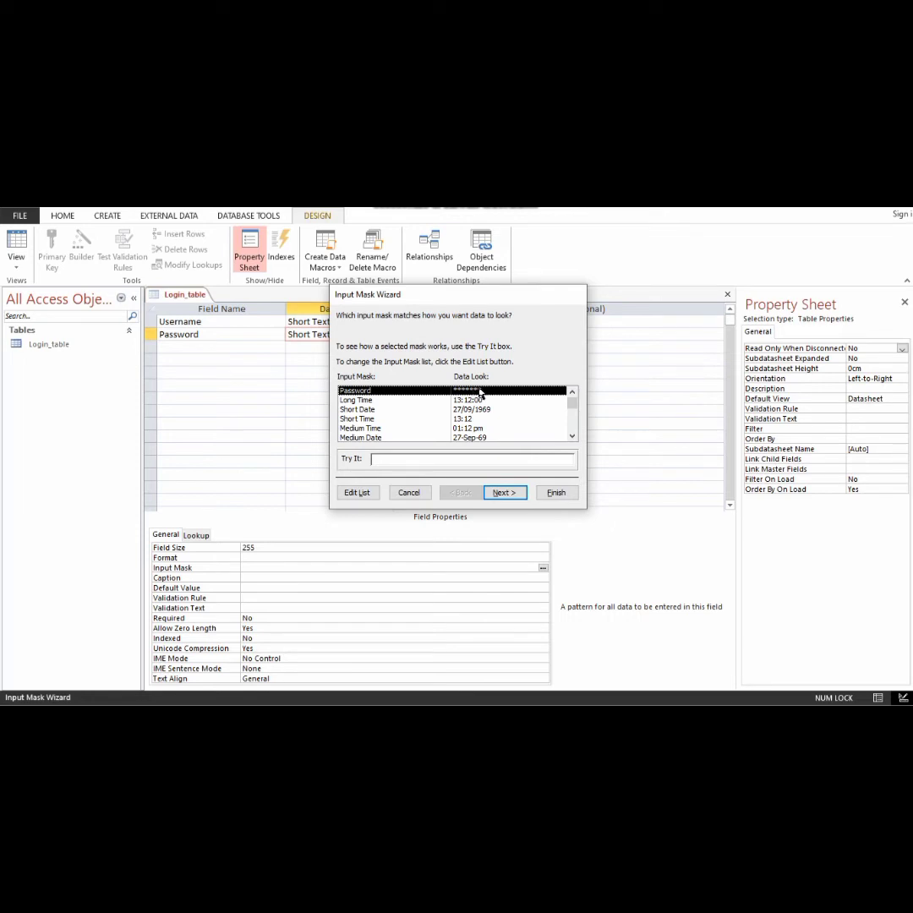
click(500, 492)
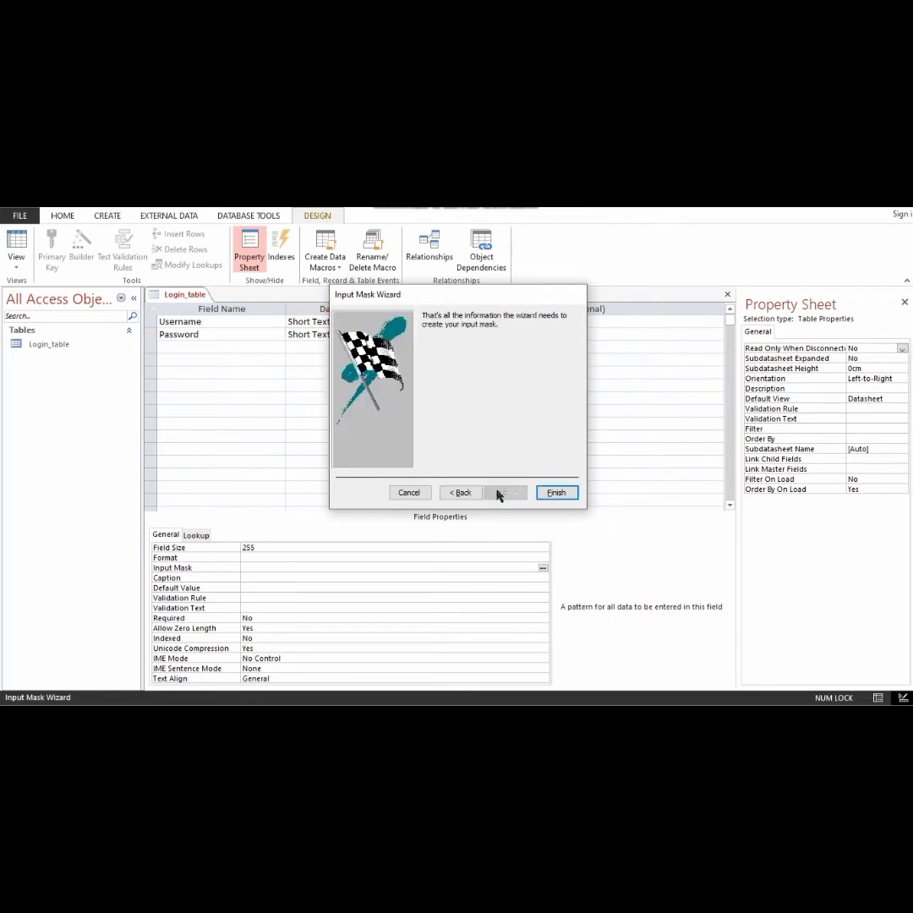
click(556, 493)
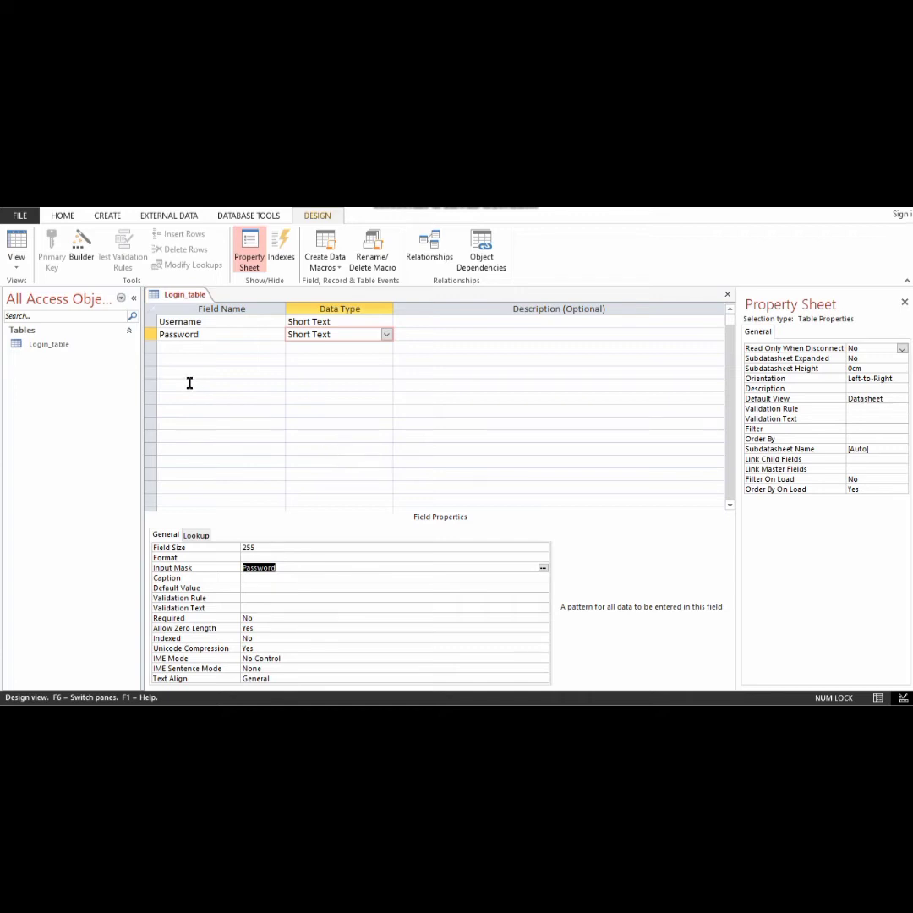
- In Datasheet view, enter one record with a username and masked password, then close Login_table
click(16, 251)
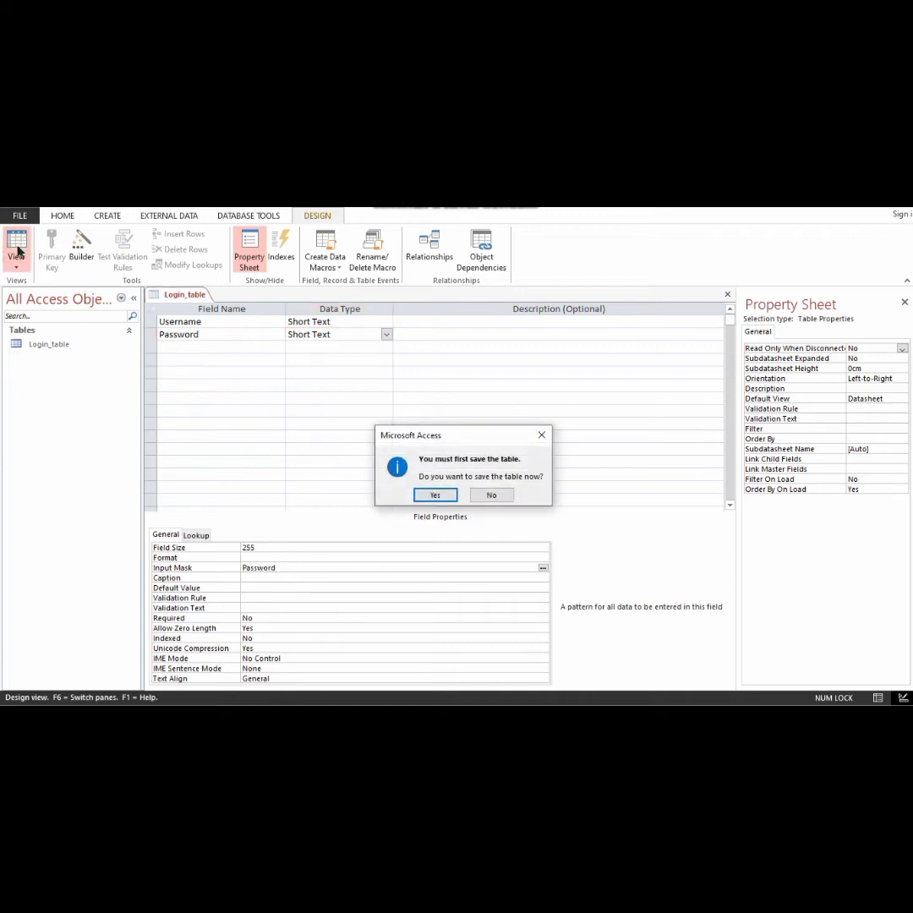
click(435, 495)
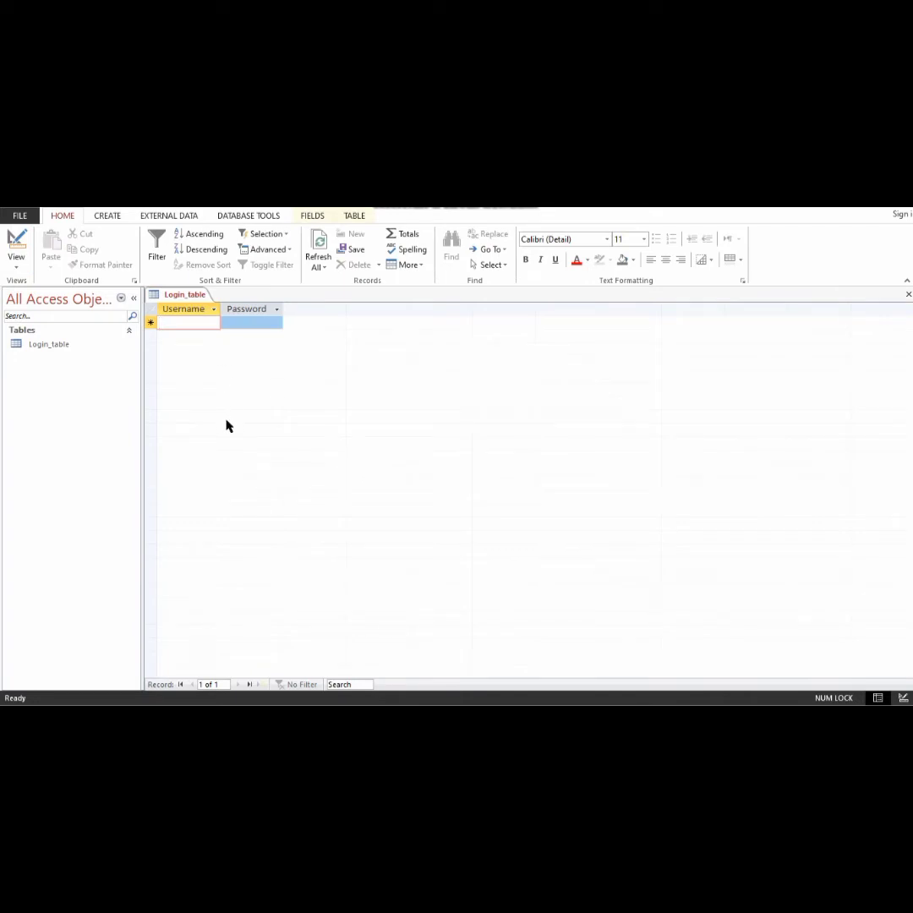
text(quin)
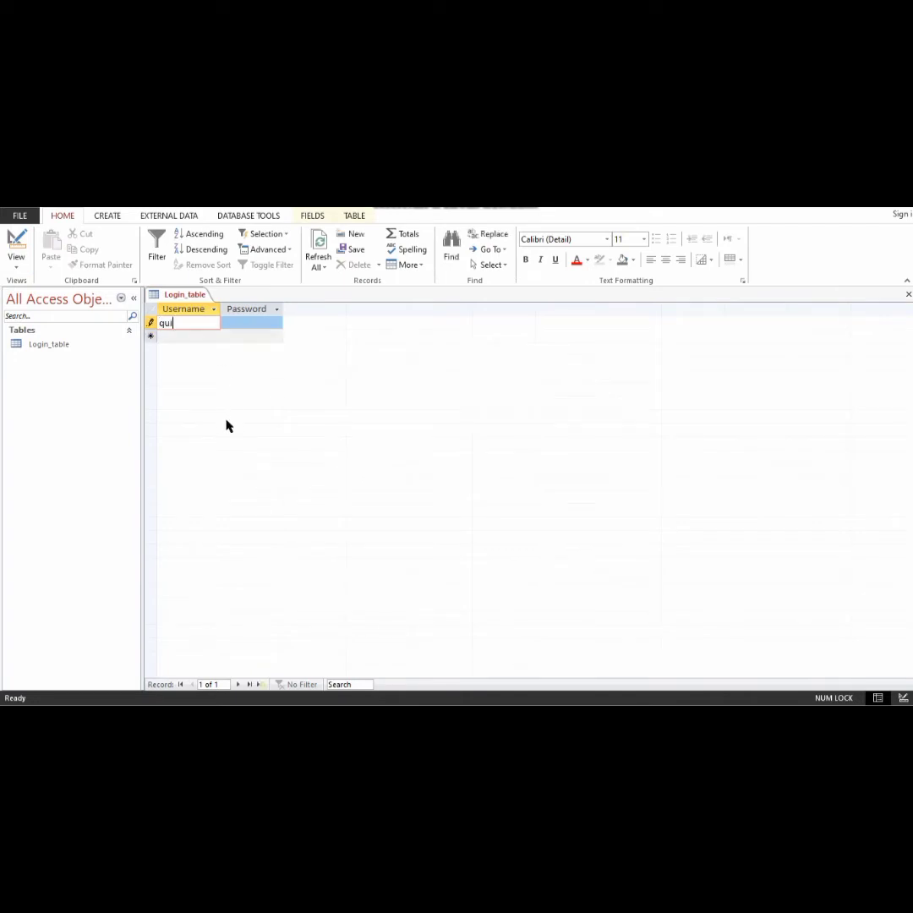
click(242, 324)
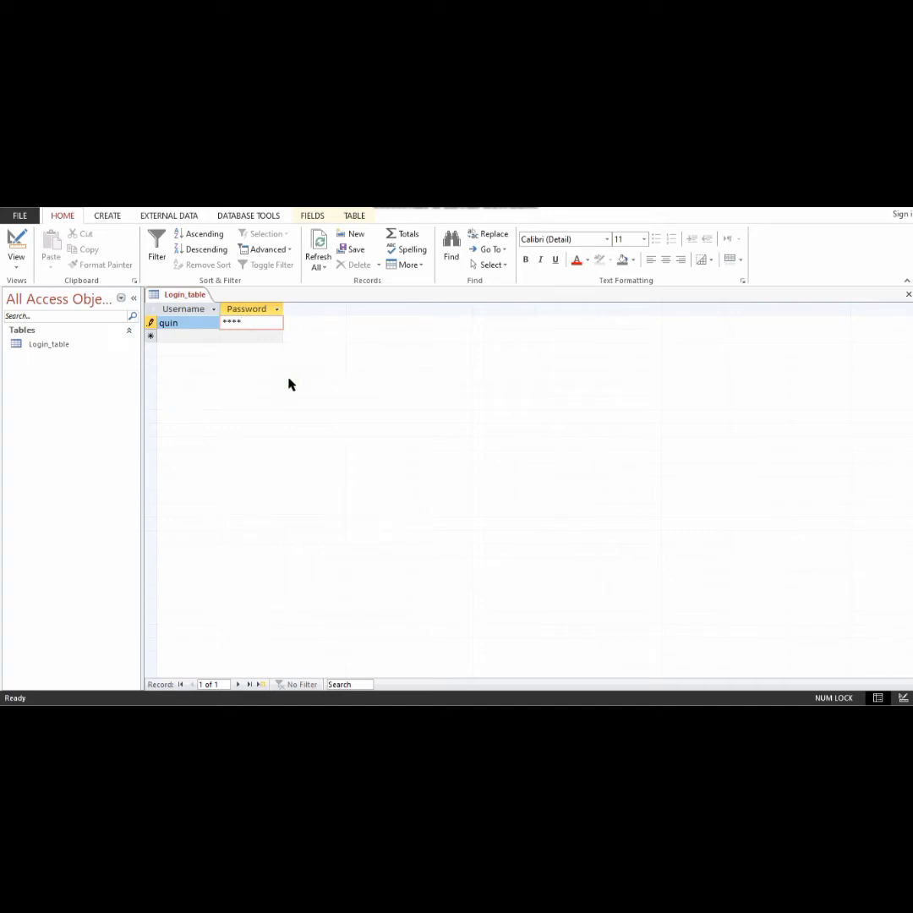
click(908, 293)
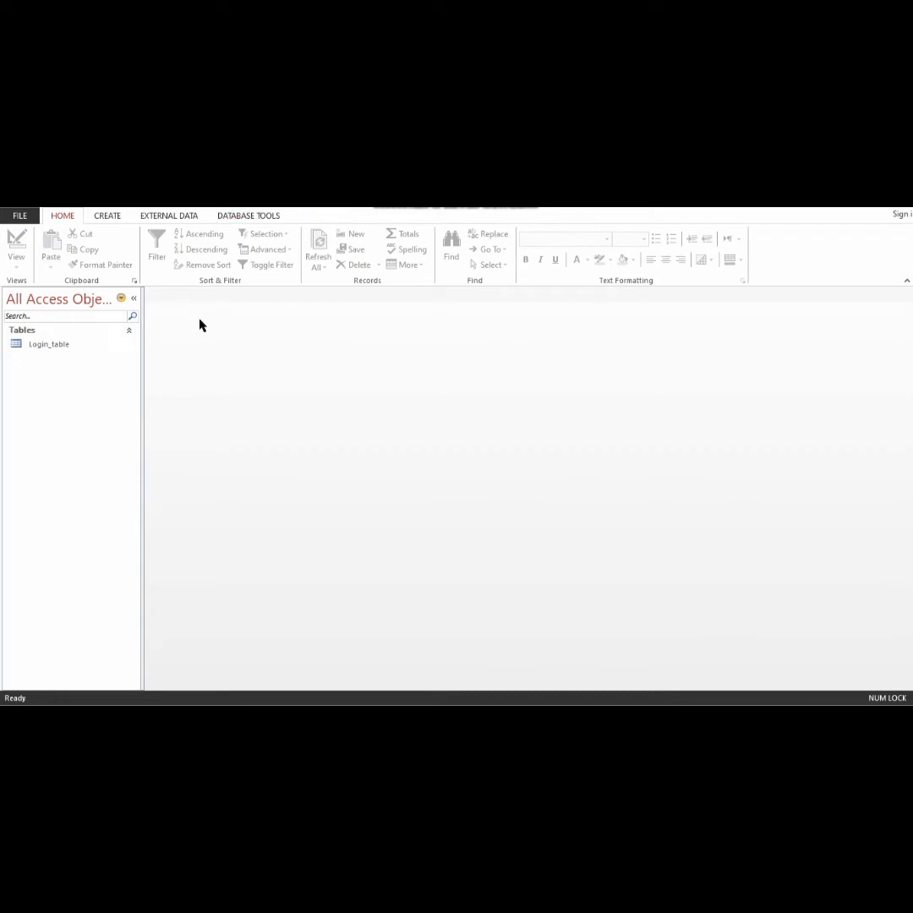
- Create a new Modal Dialog form from the Create tab's More Forms list
click(110, 217)
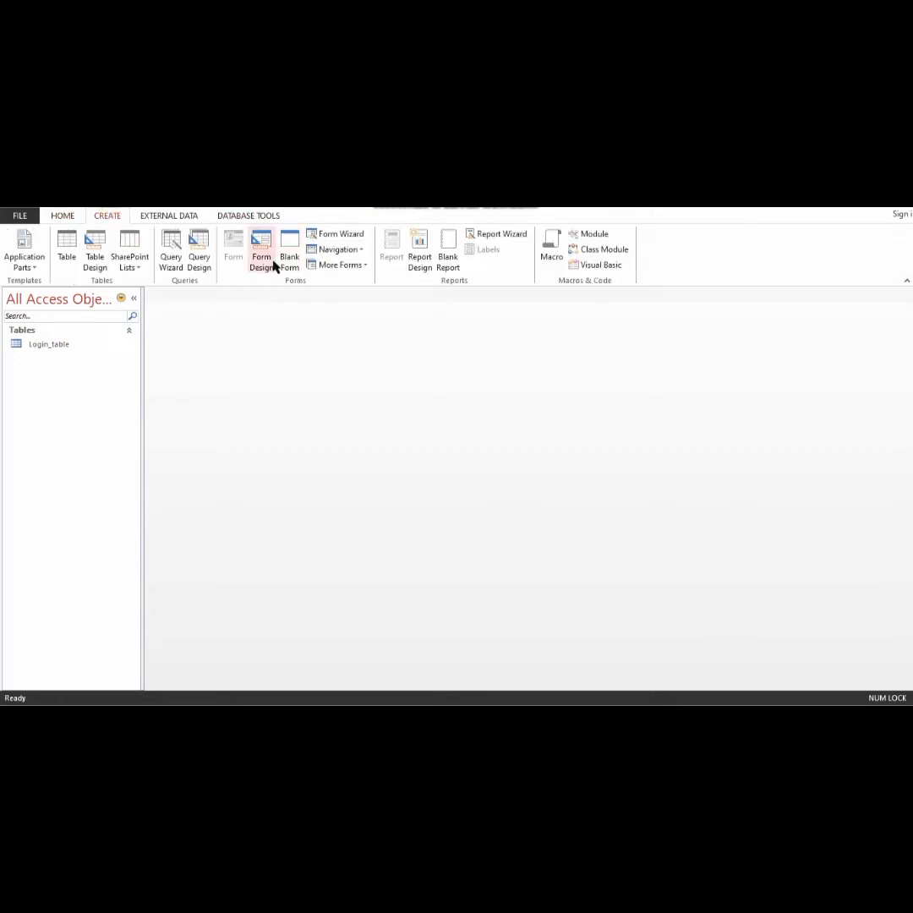
click(343, 268)
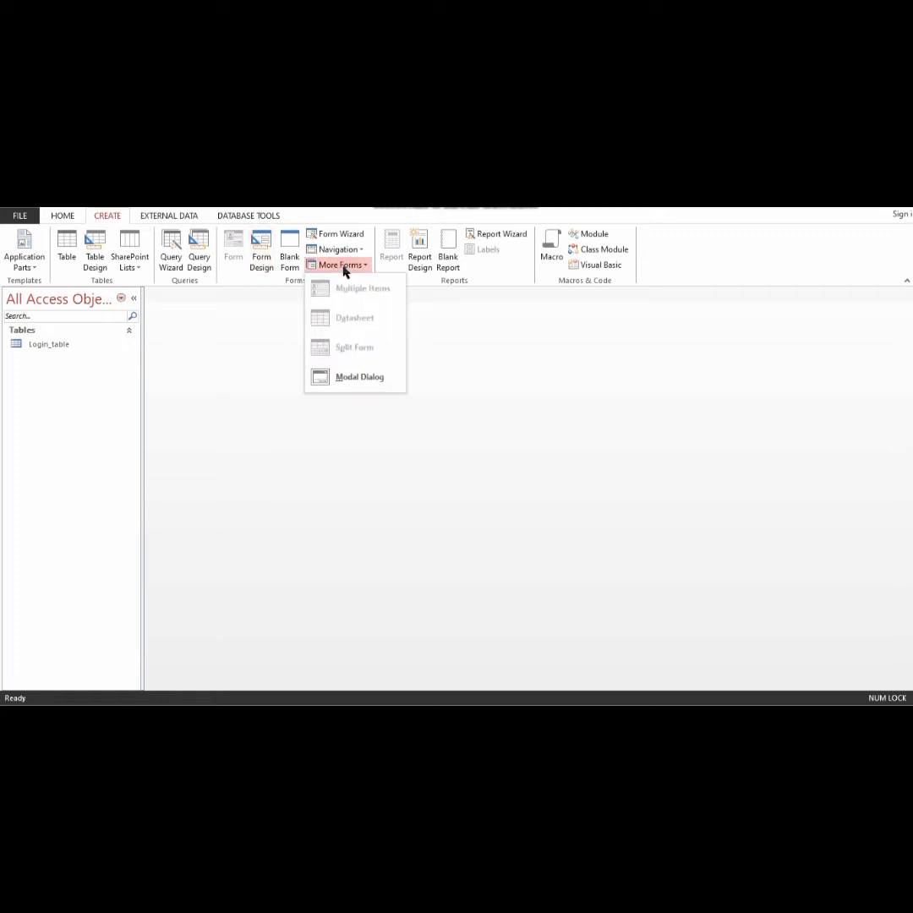
click(351, 379)
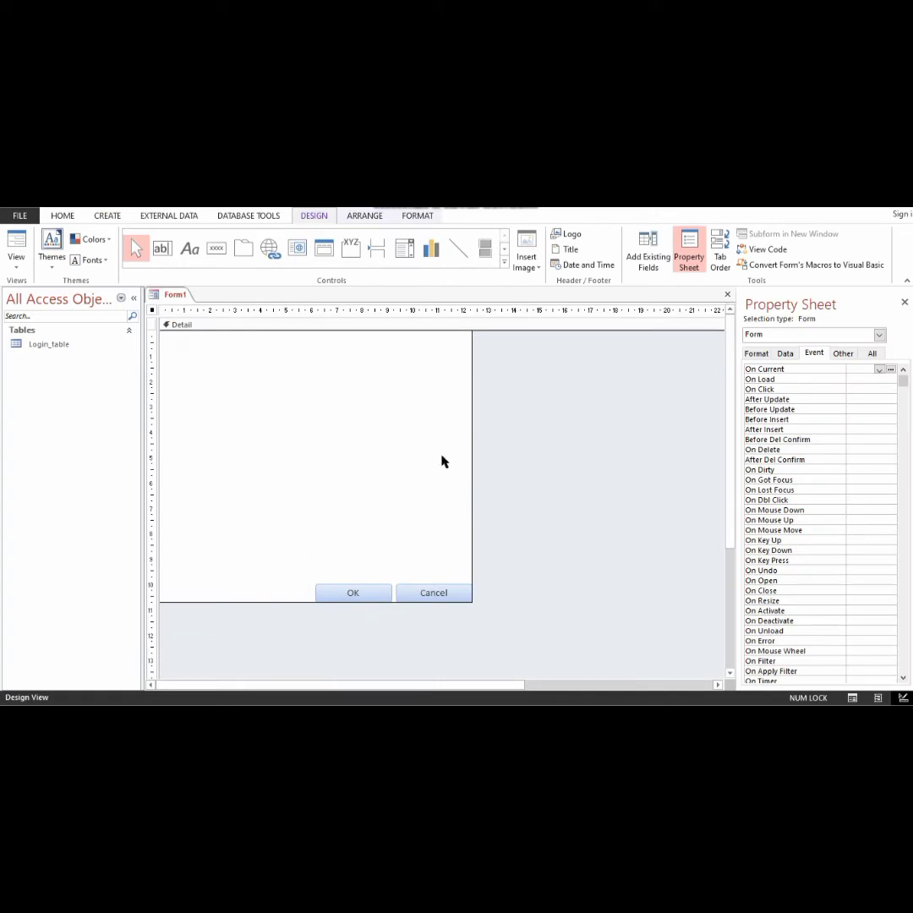
- Add the Username and Password fields from Login_table to Form1
click(643, 267)
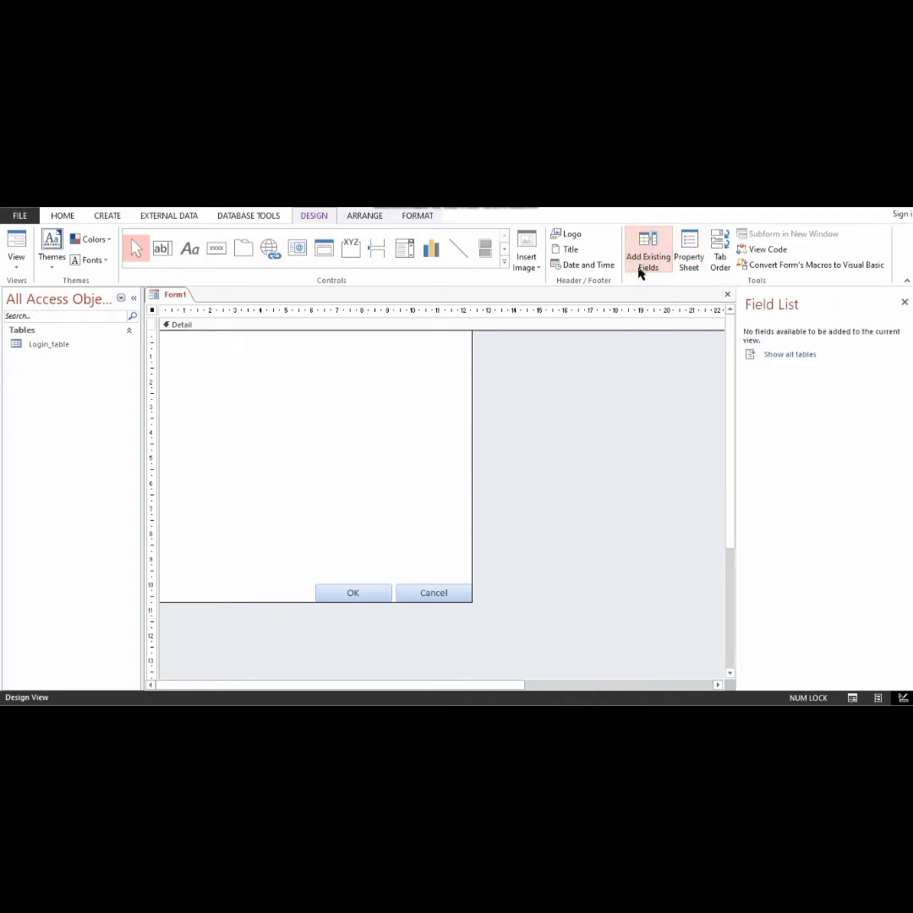
click(795, 355)
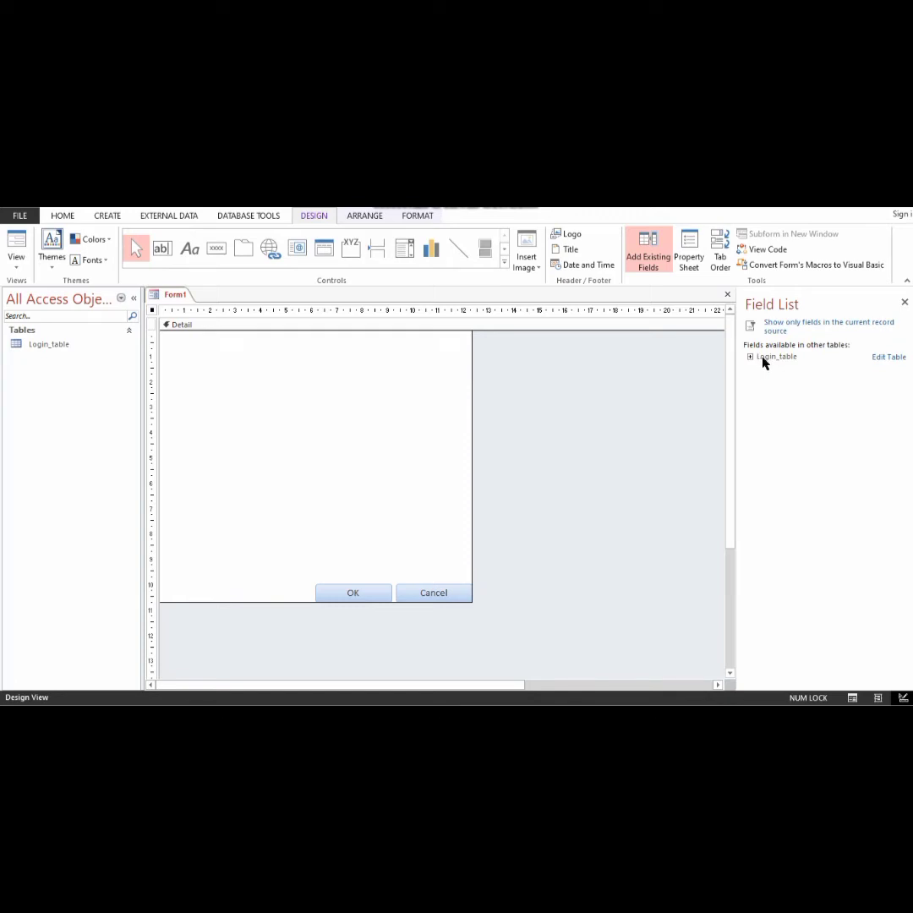
click(761, 361)
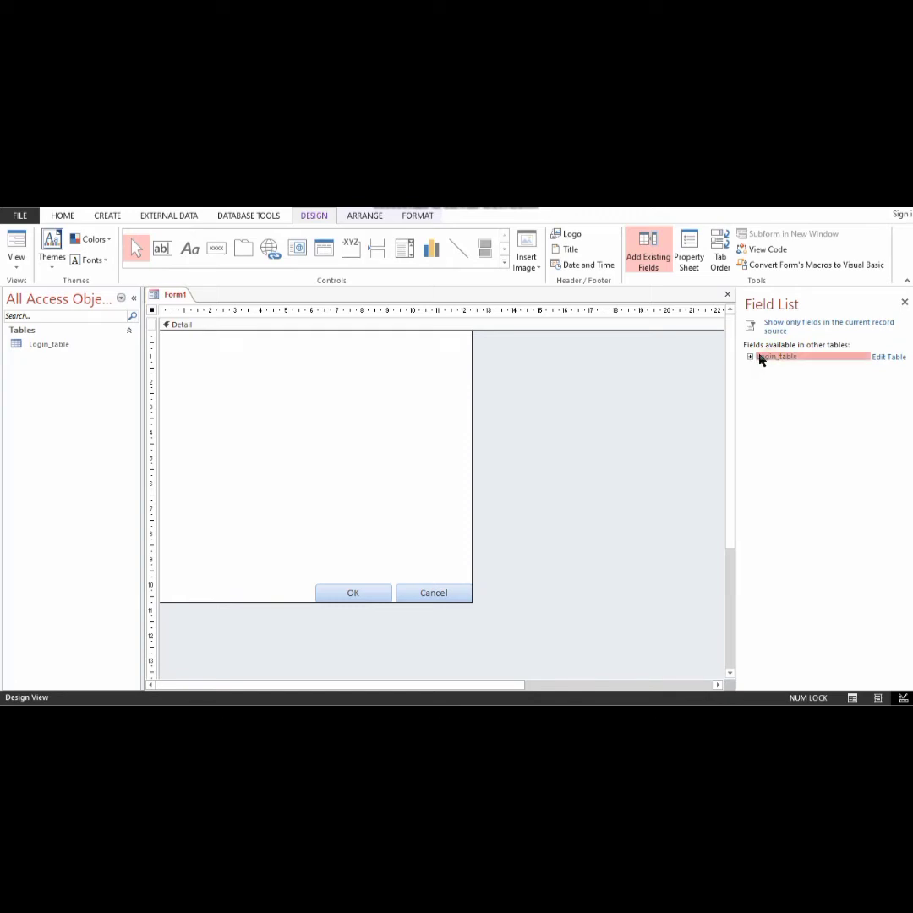
double_click(759, 357)
double_click(778, 369)
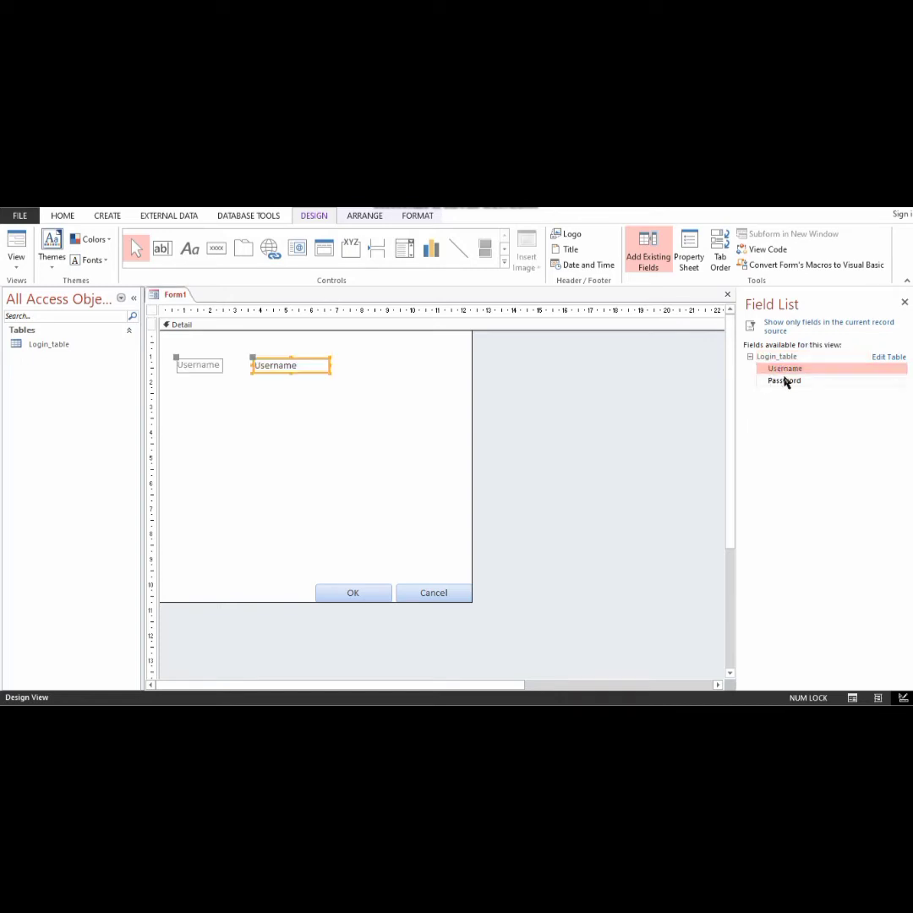
double_click(786, 381)
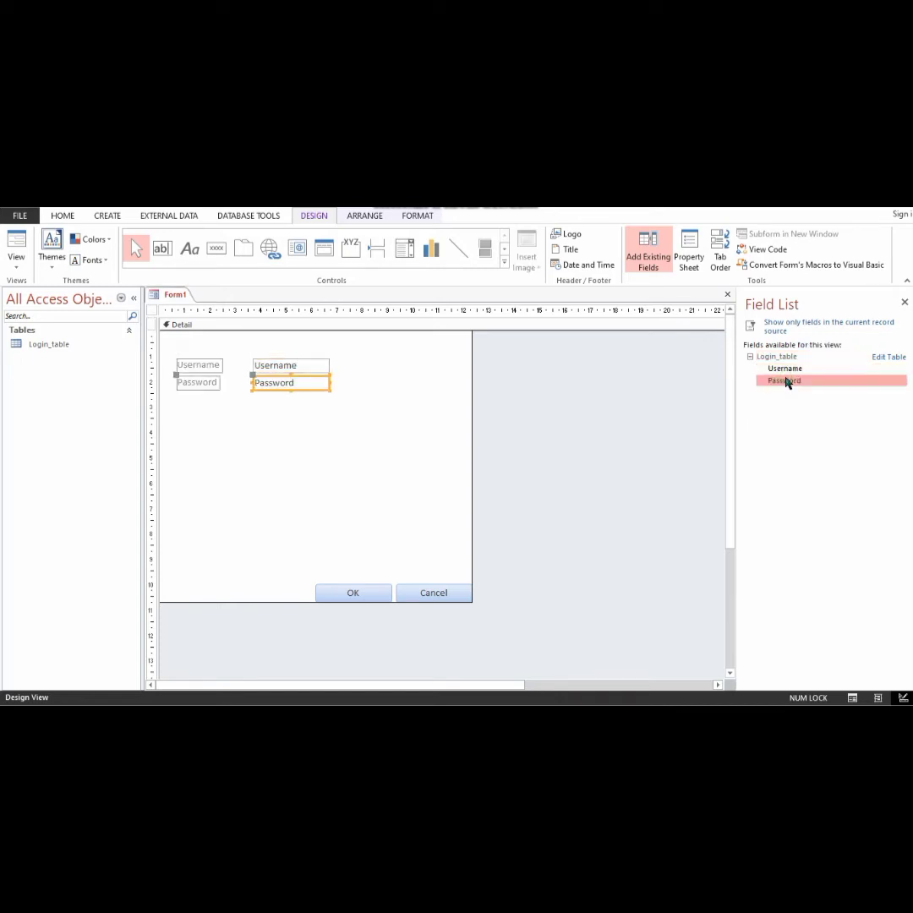
- Move the OK and Cancel buttons up and shrink the form to fit
drag(356, 556, 278, 423)
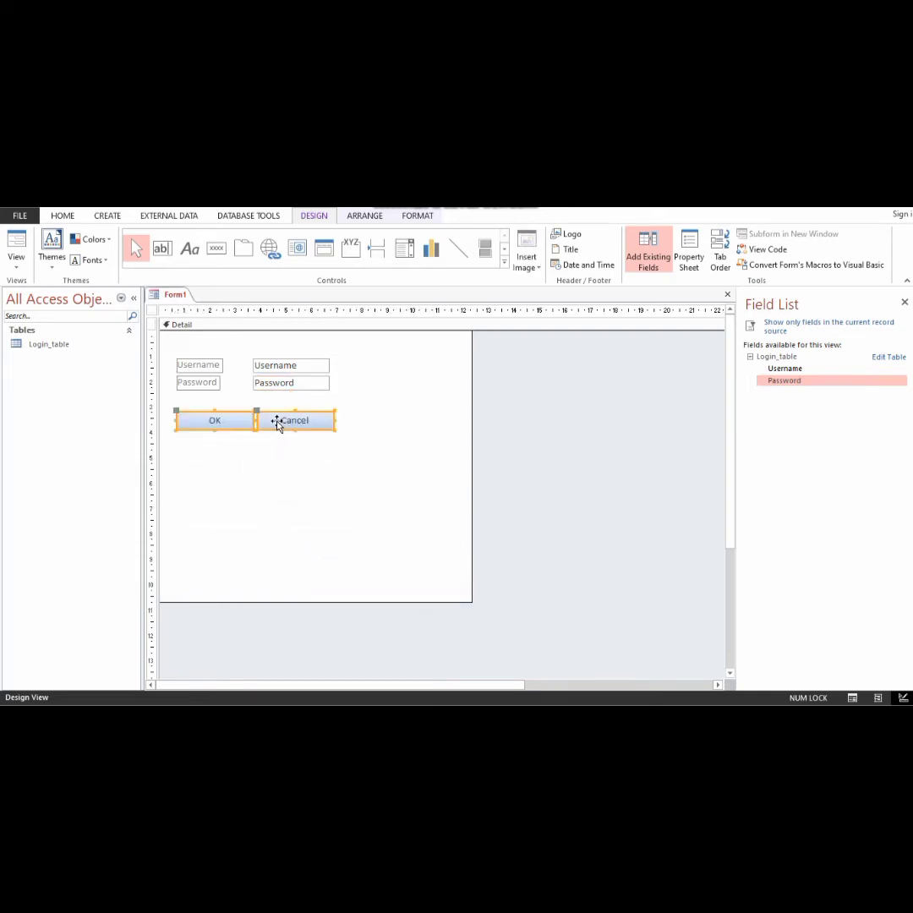
drag(288, 600, 300, 439)
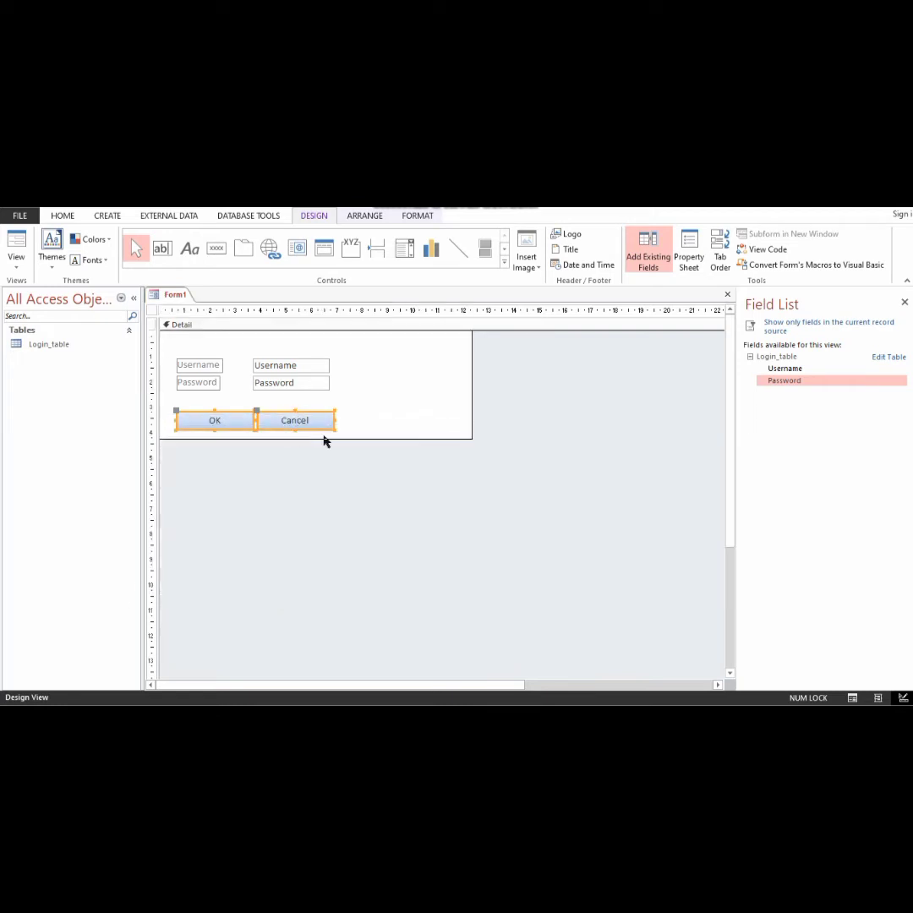
drag(472, 388, 344, 389)
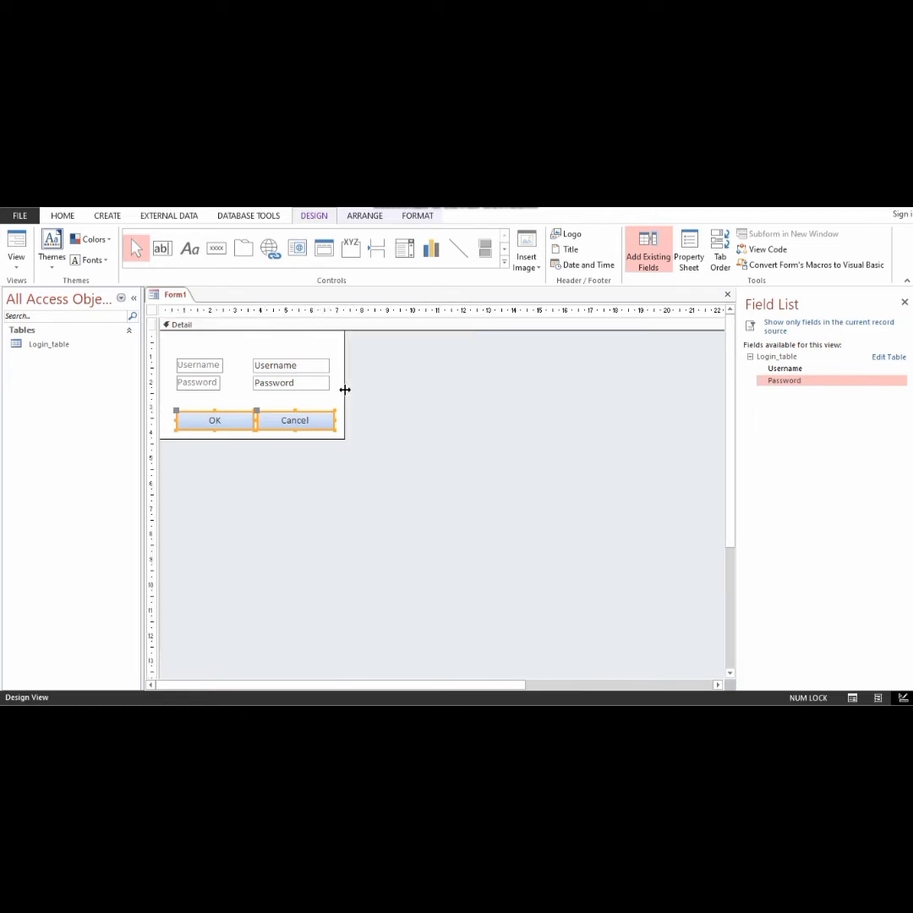
click(241, 361)
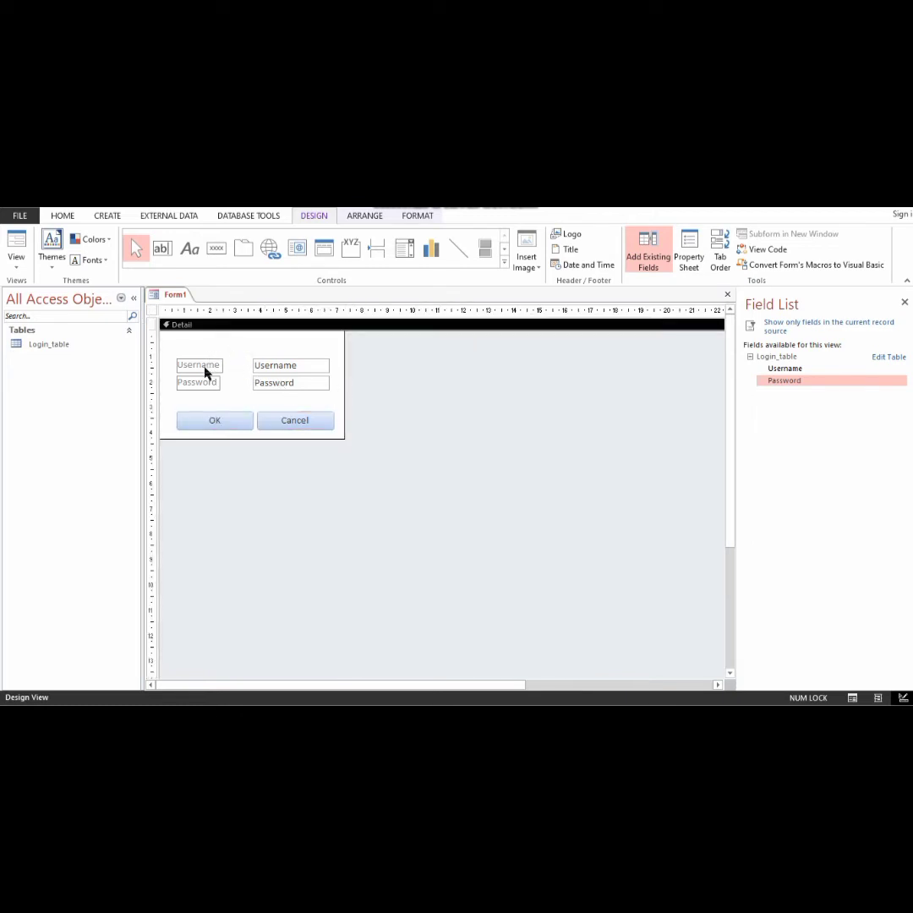
- Set the Username and Password labels' font colour to Automatic
click(205, 368)
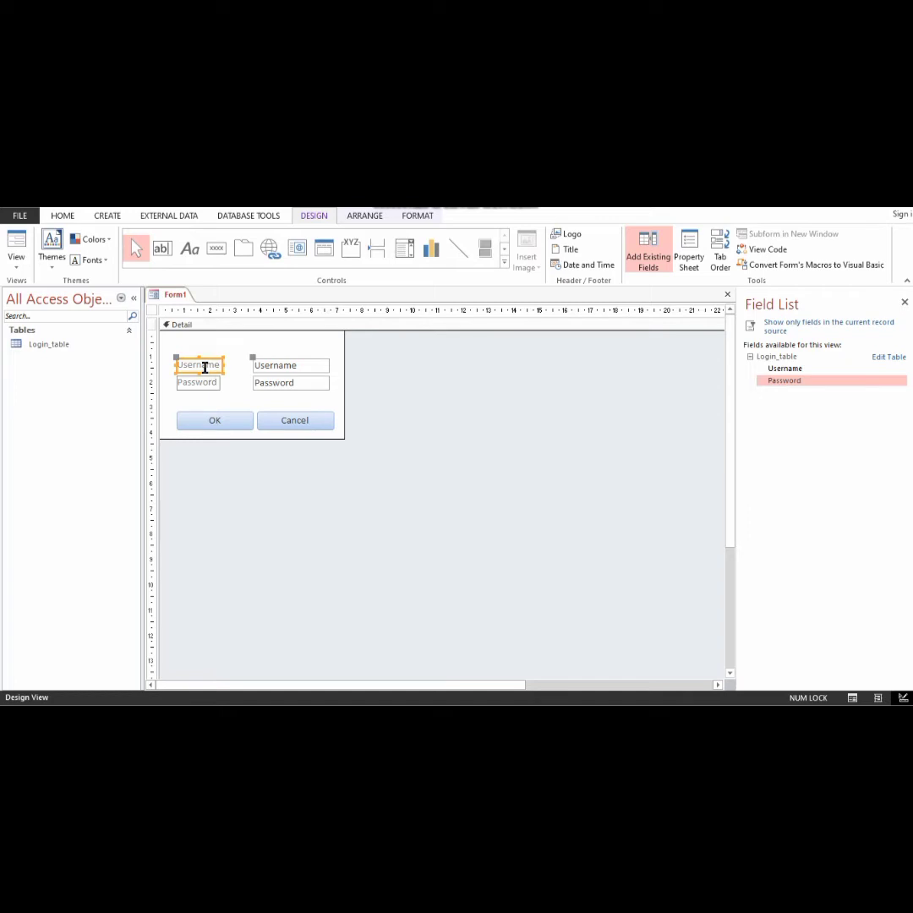
shift+click(207, 382)
click(418, 216)
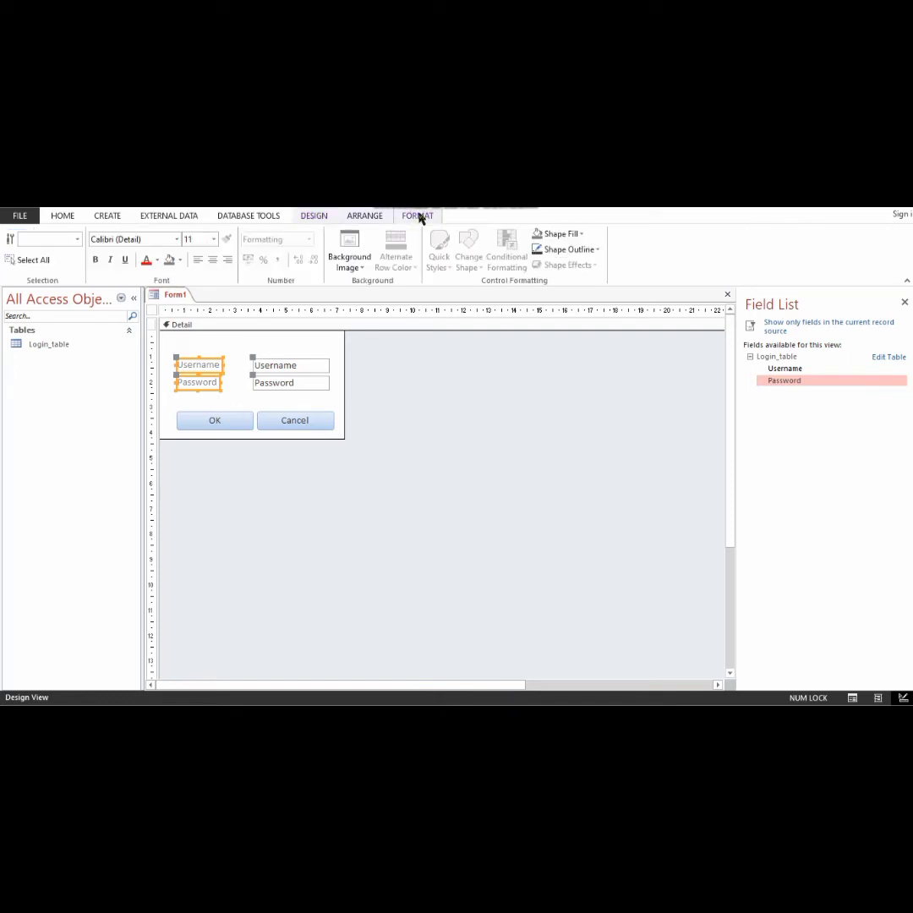
click(157, 262)
click(150, 278)
- Give the Detail section a Blue Accent 1 Darker 25% background and run the form in Form View
click(226, 353)
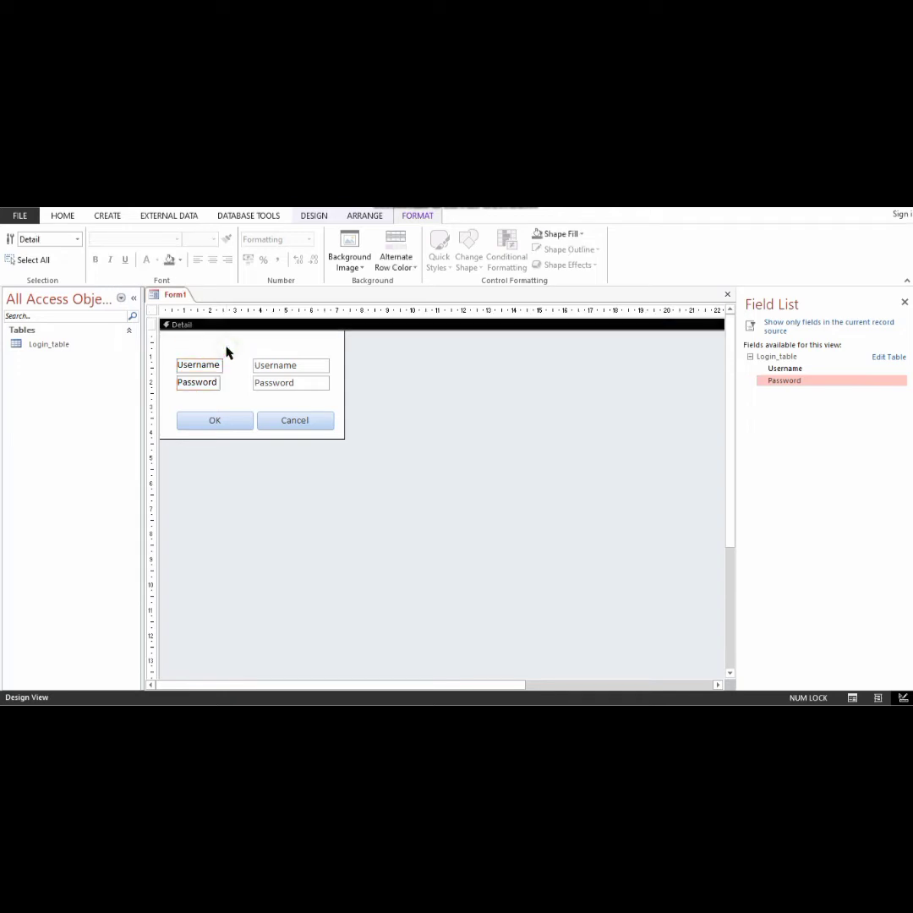
click(179, 264)
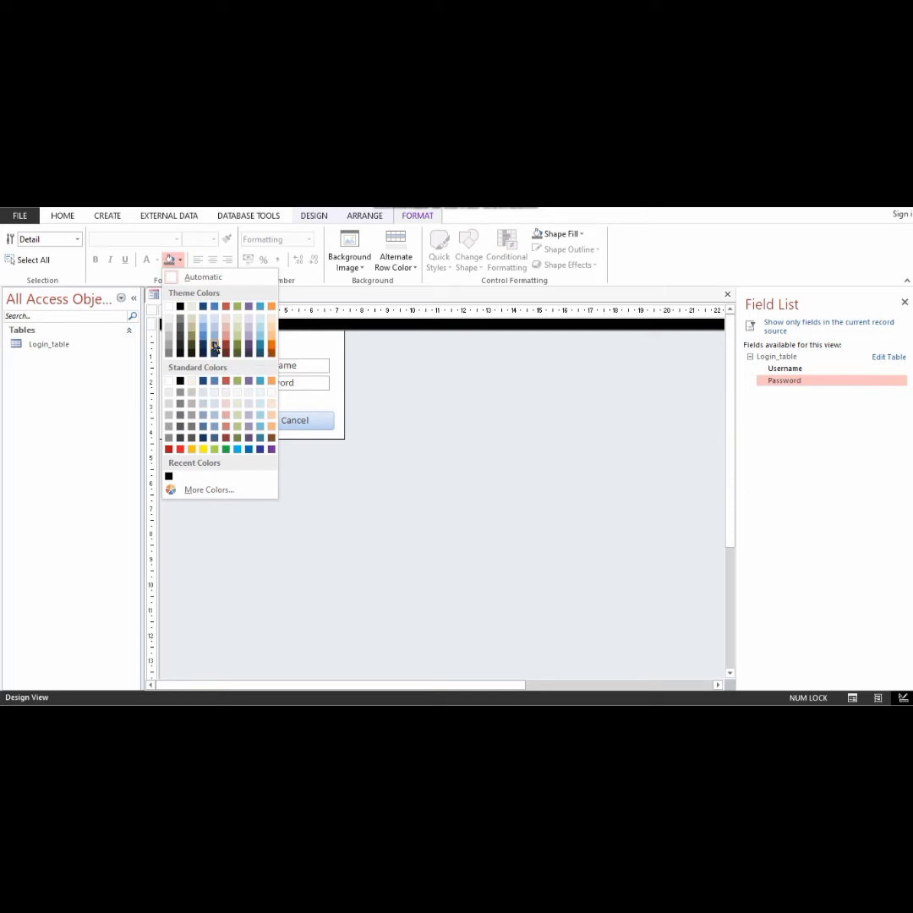
click(215, 347)
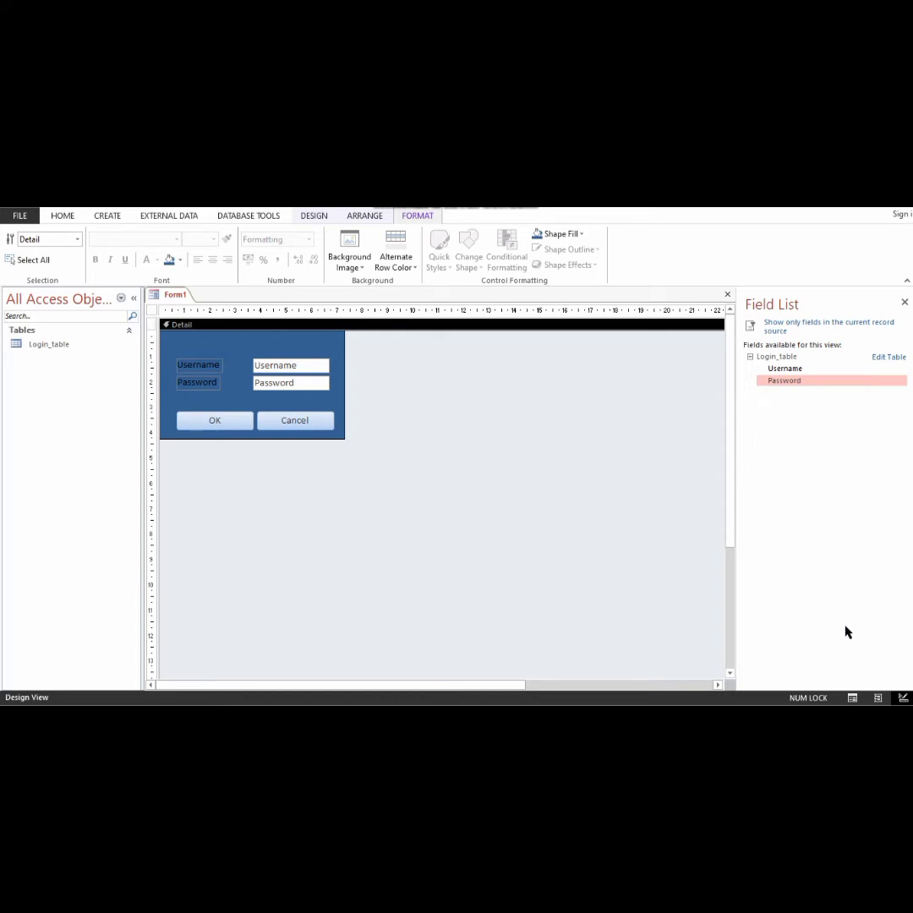
click(852, 698)
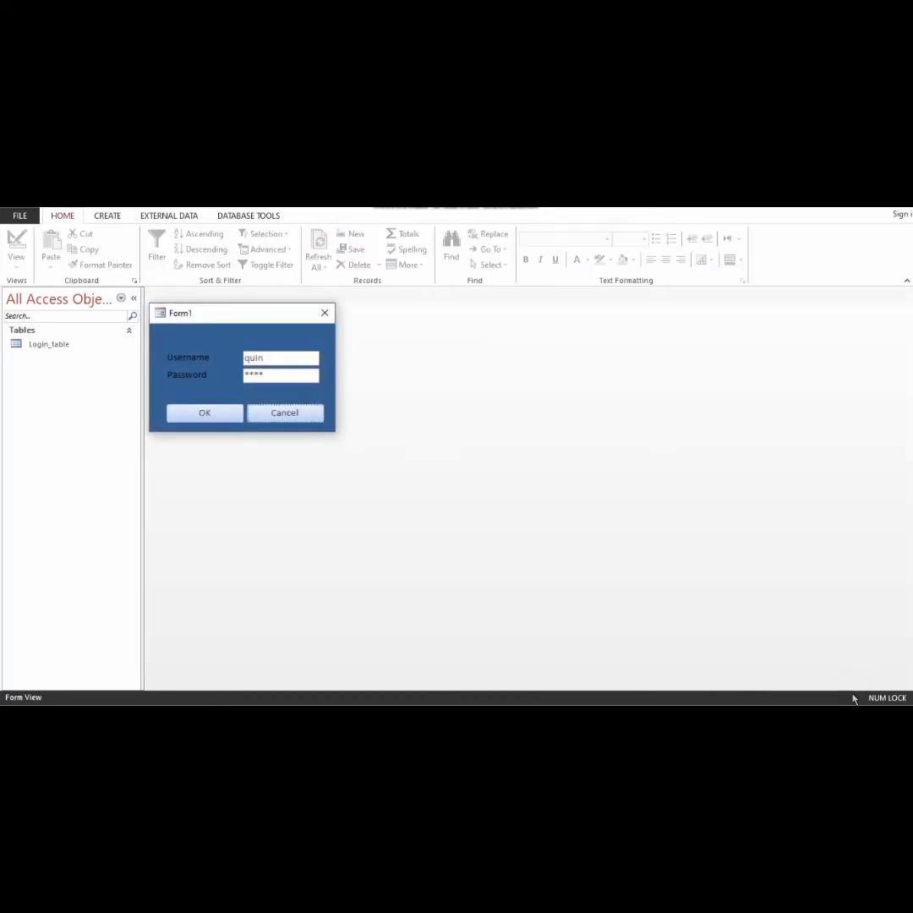
- Drag the running login form toward the screen centre and add a fourth password character
click(213, 313)
drag(214, 316, 405, 333)
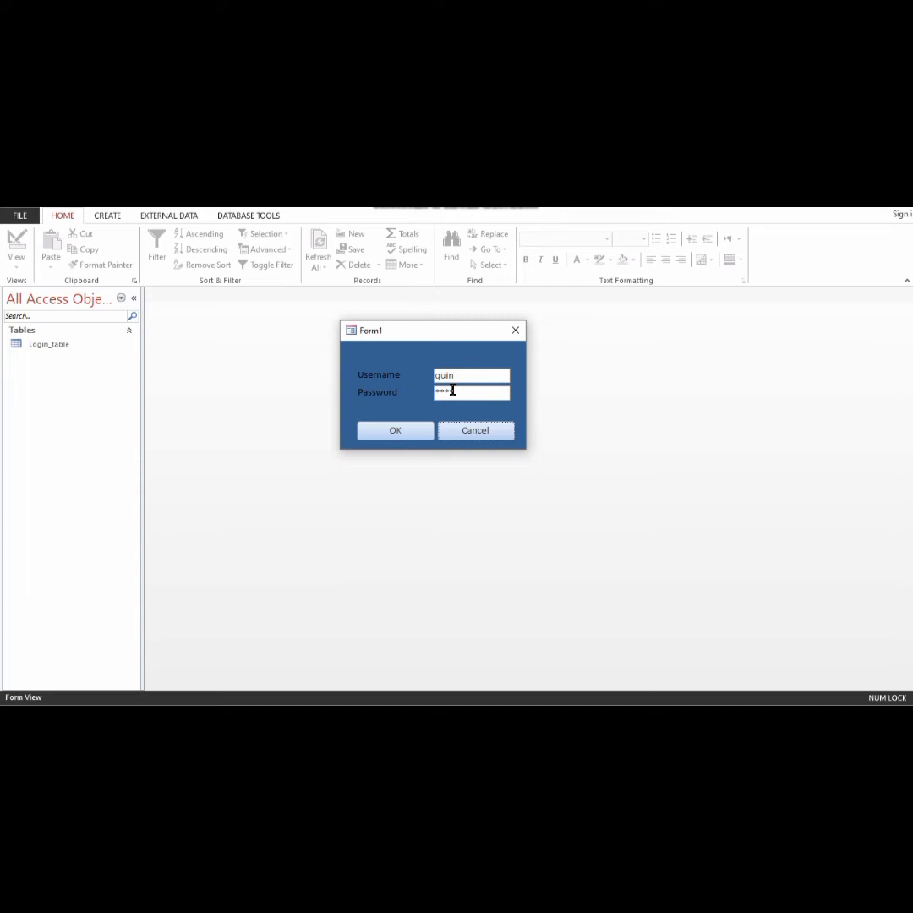
text(4)
- Save the form with Ctrl+S under the name login_form
key(ctrl+s)
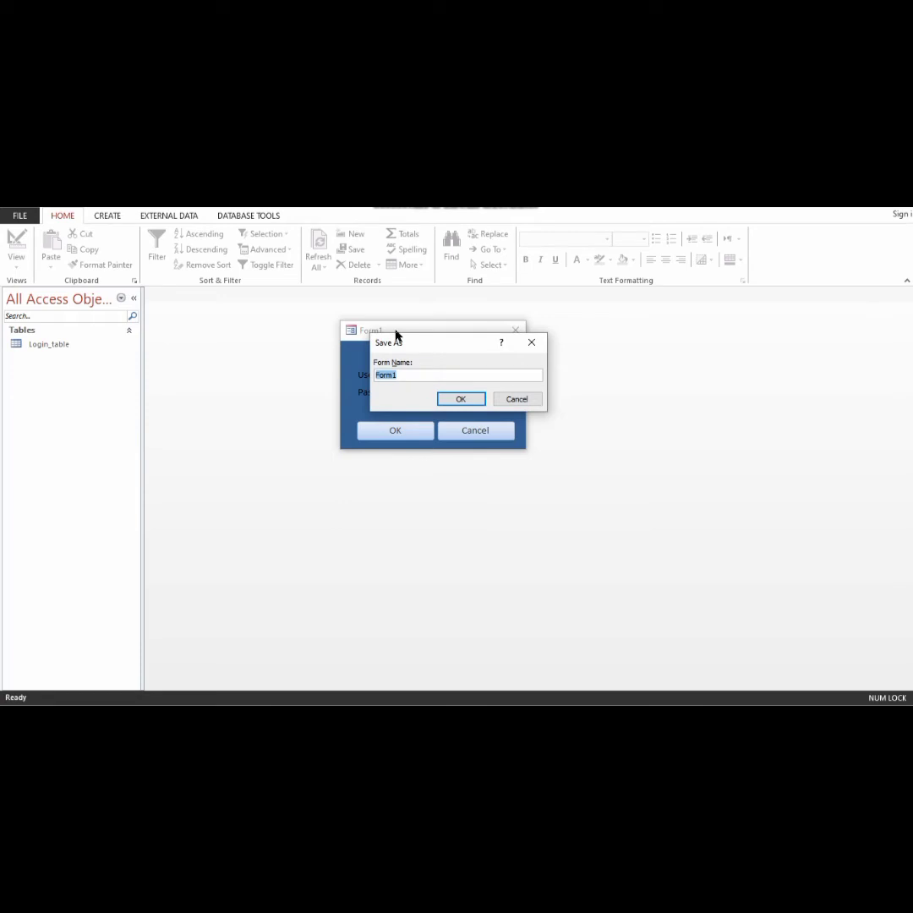
text(l)
text(rm)
click(460, 399)
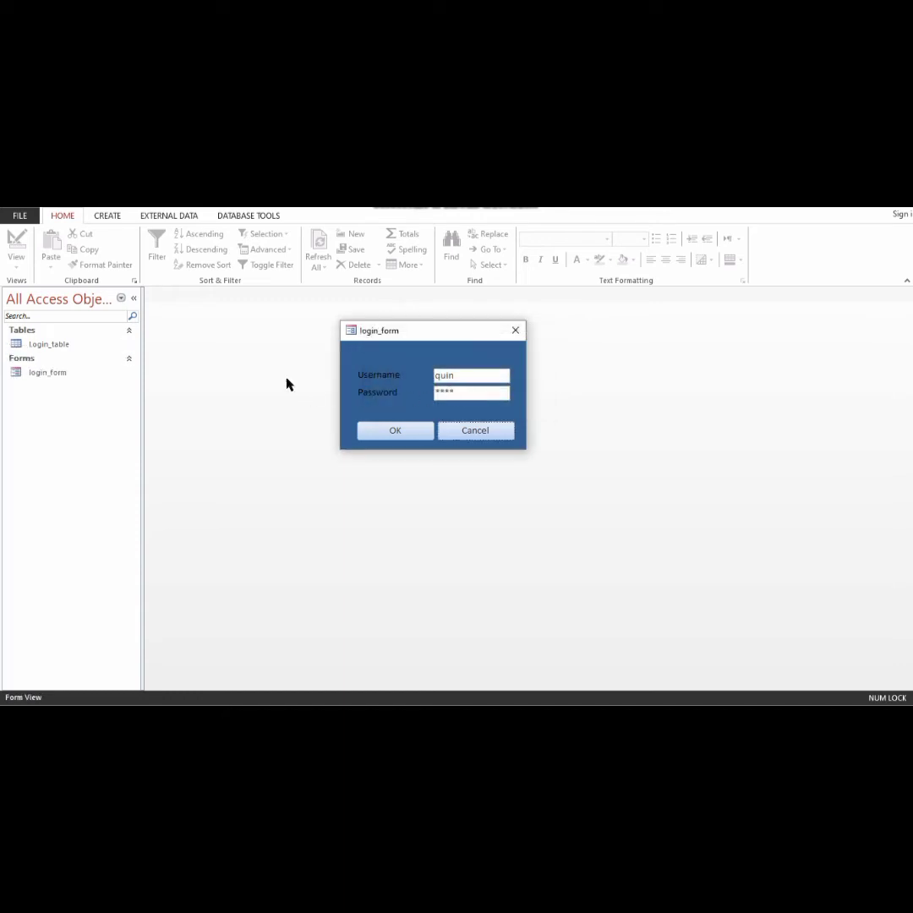
- In Design View, set login_form's On Load event to [Event Procedure] and open its code
right_click(413, 362)
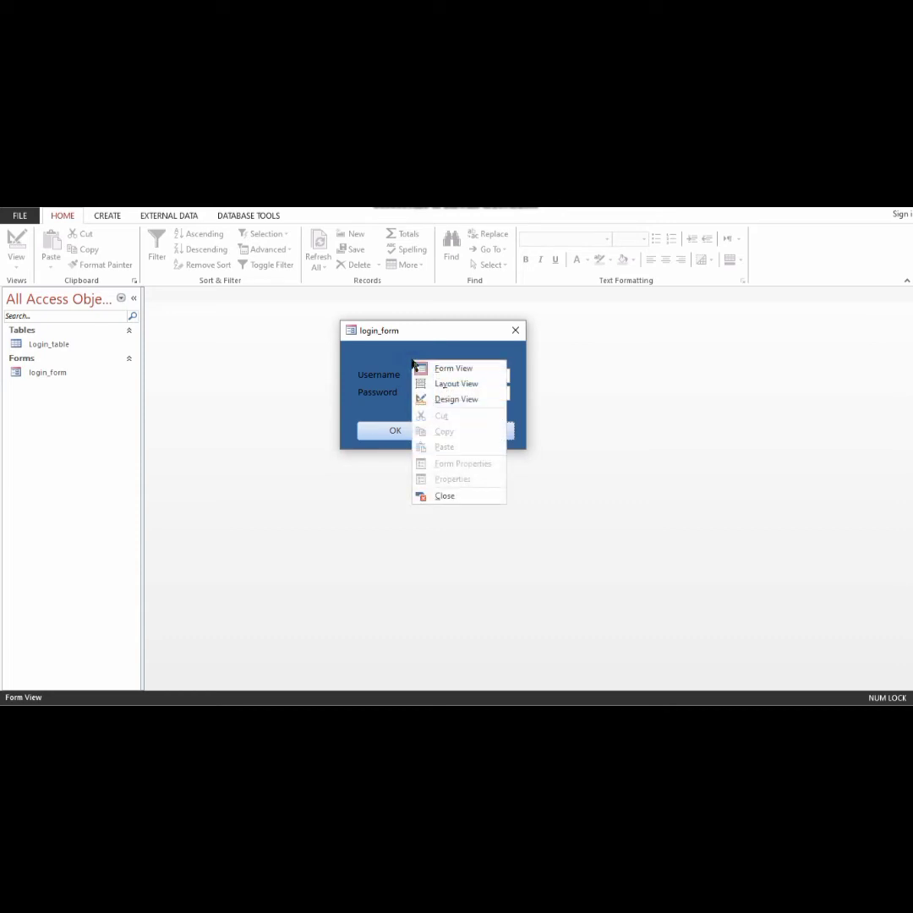
click(443, 401)
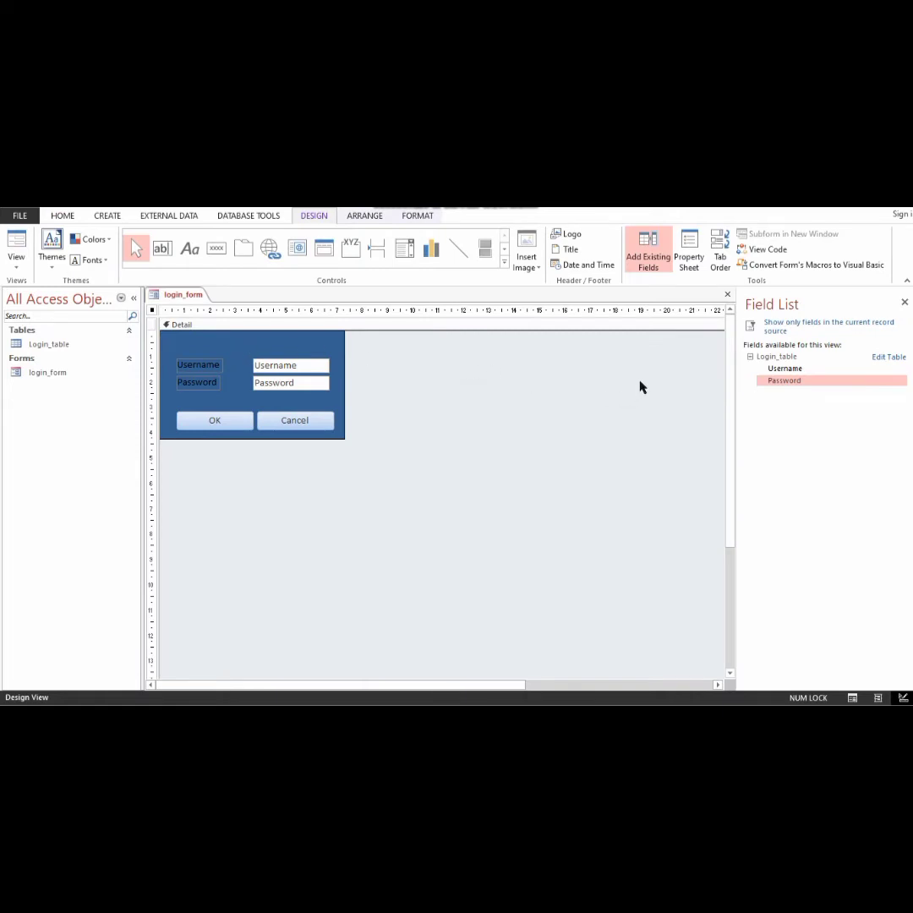
click(687, 264)
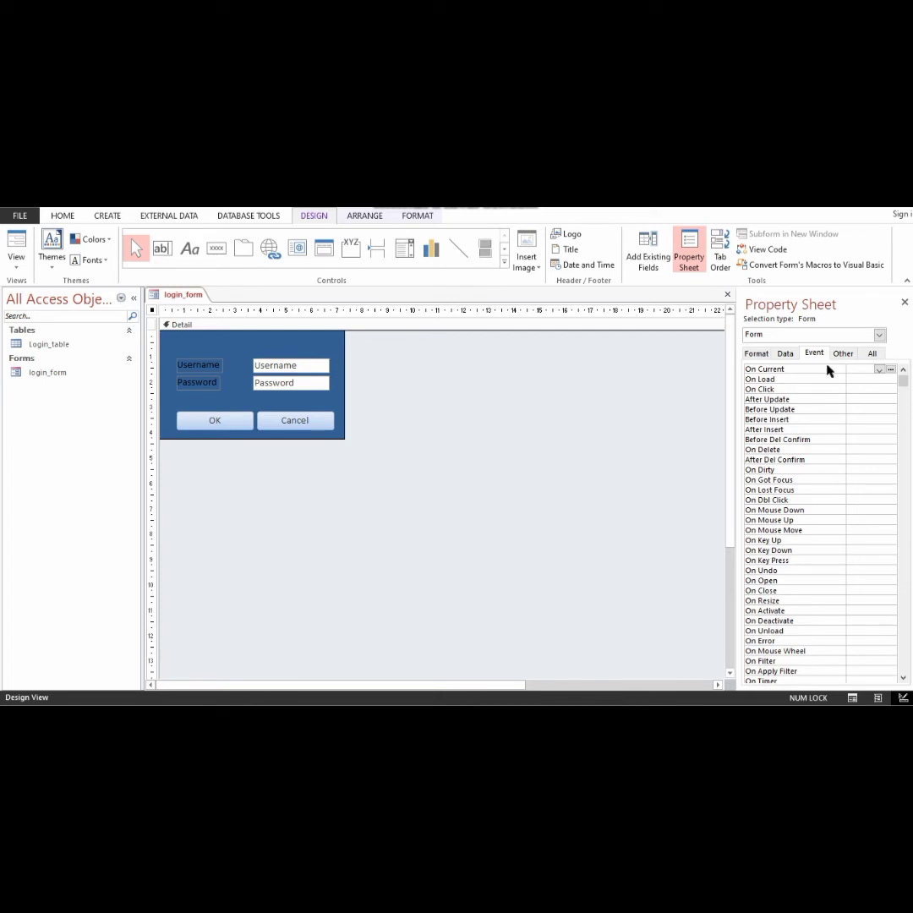
click(865, 379)
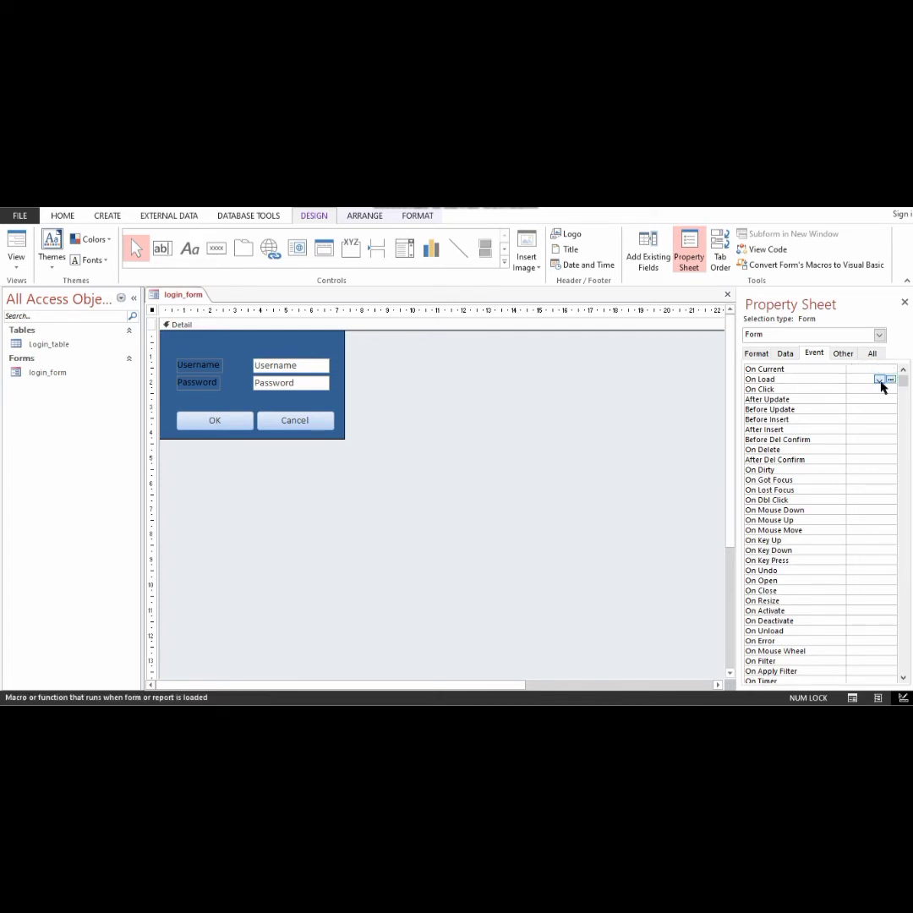
click(880, 380)
click(872, 389)
click(892, 380)
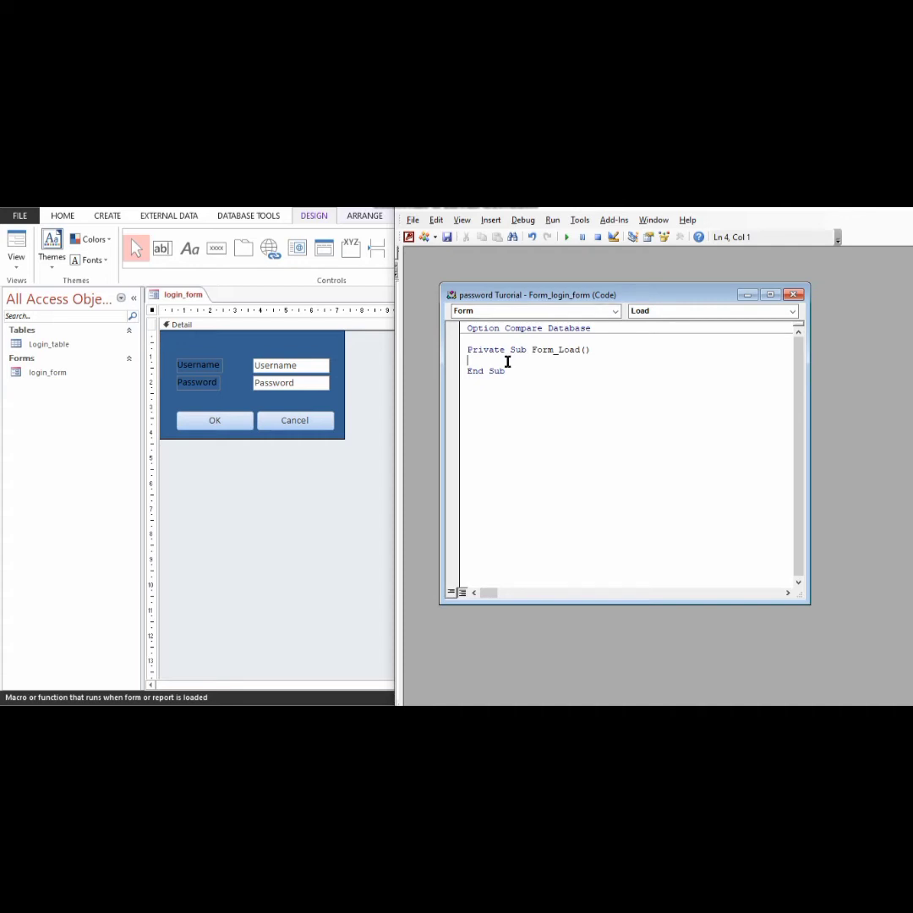
- Write Me.username = Null and Me.password = Null inside Private Sub Form_Load()
key(Tab)
text(me.)
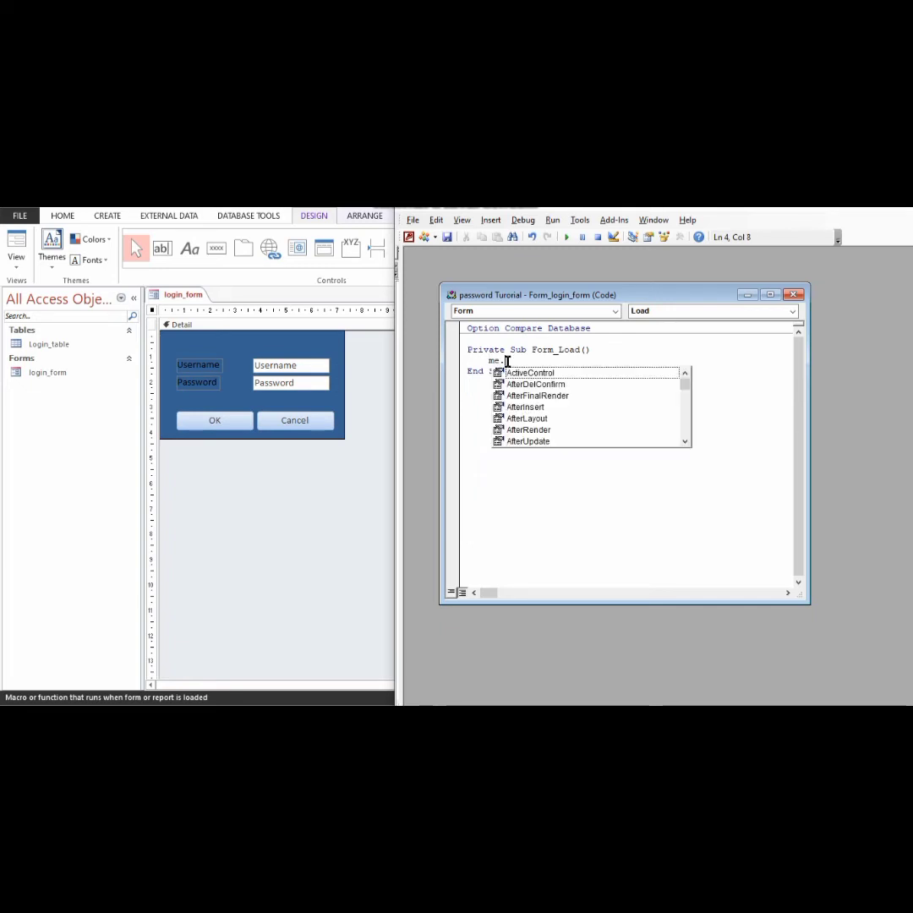
text(U)
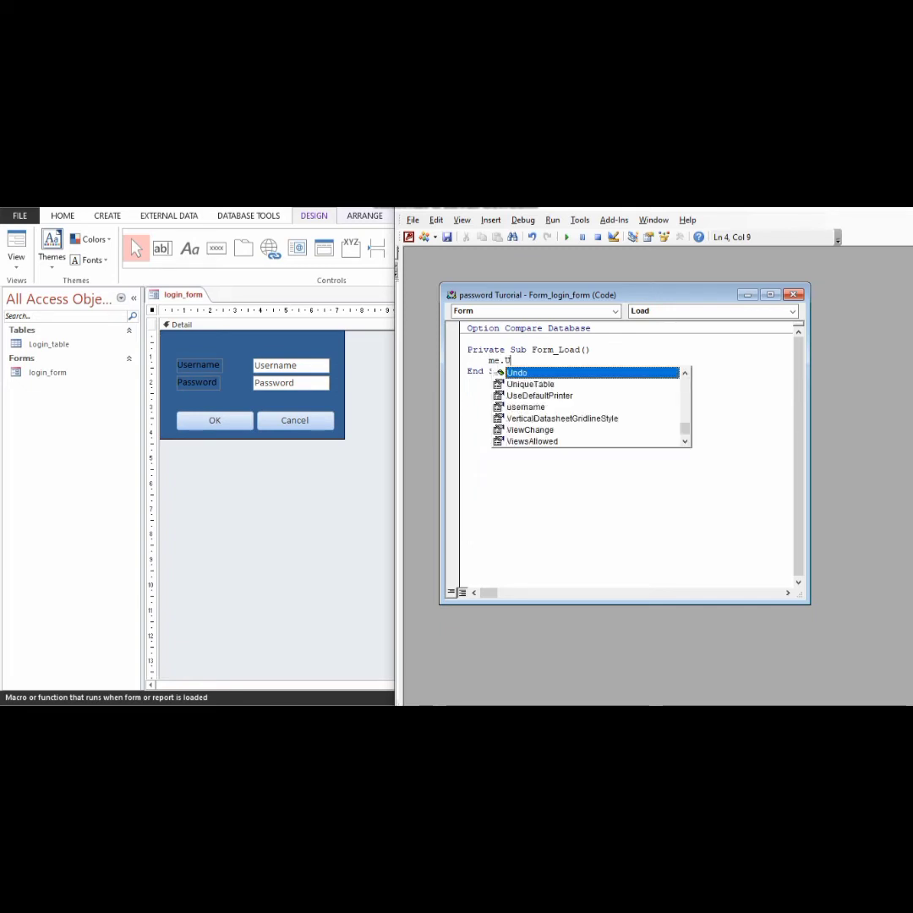
text(sername)
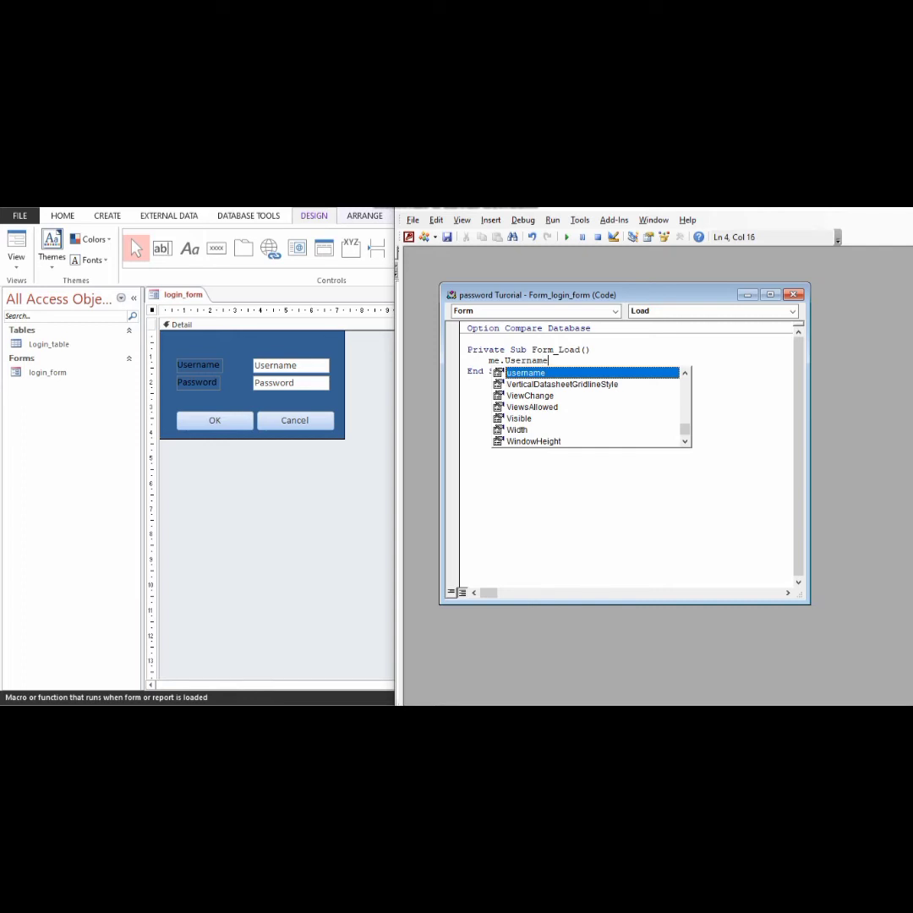
text(=)
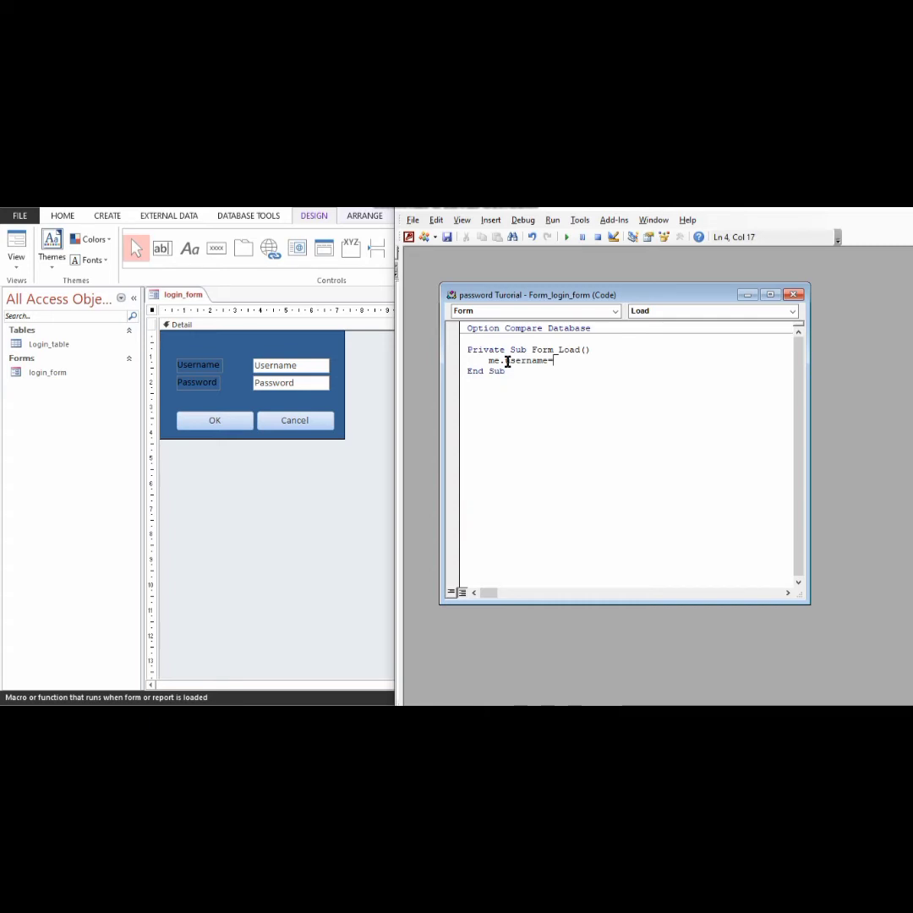
text("")
key(Return)
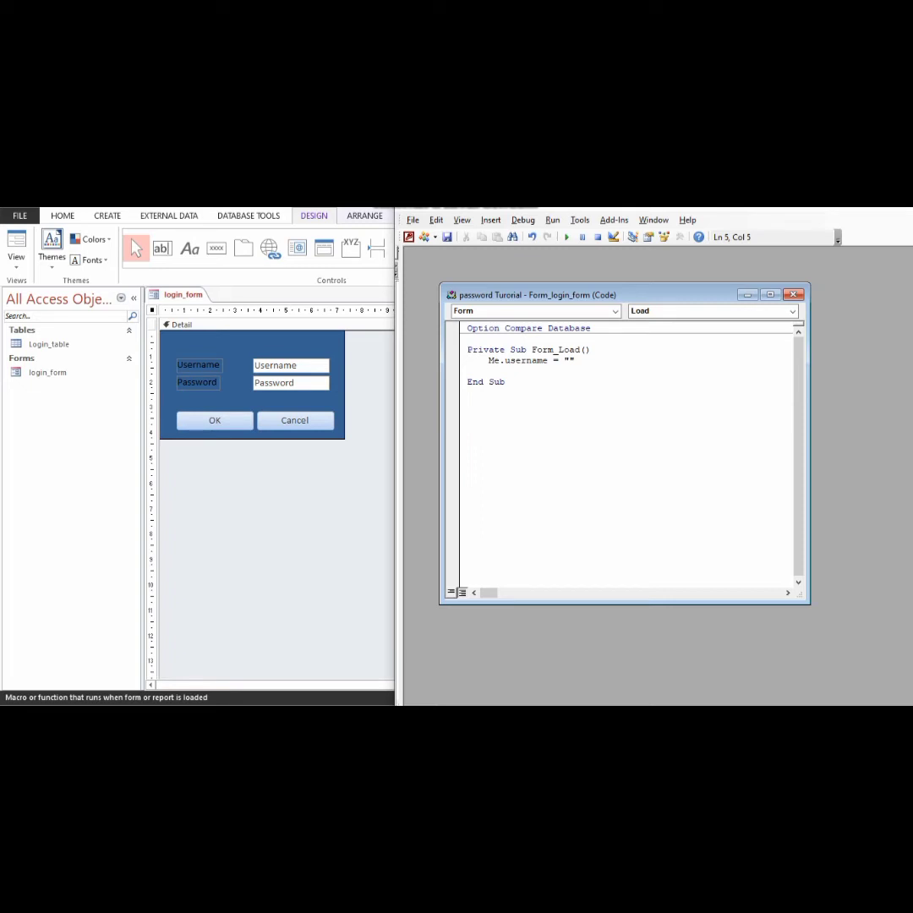
text(me.)
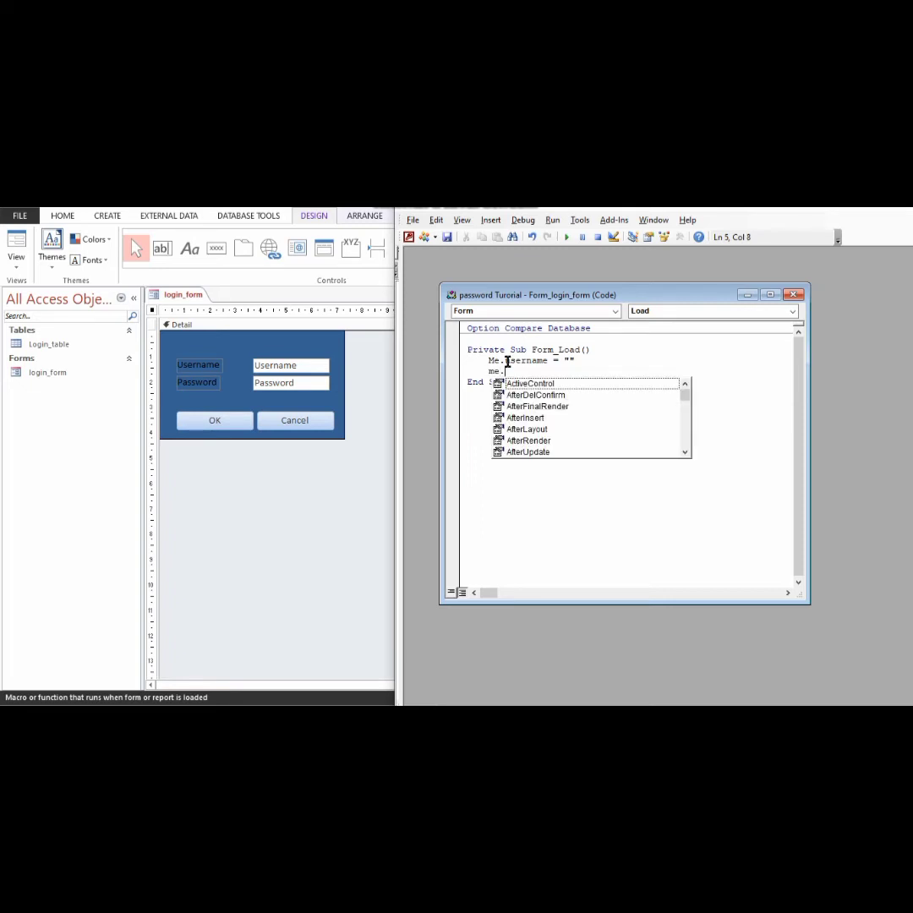
text(pass)
key(Tab)
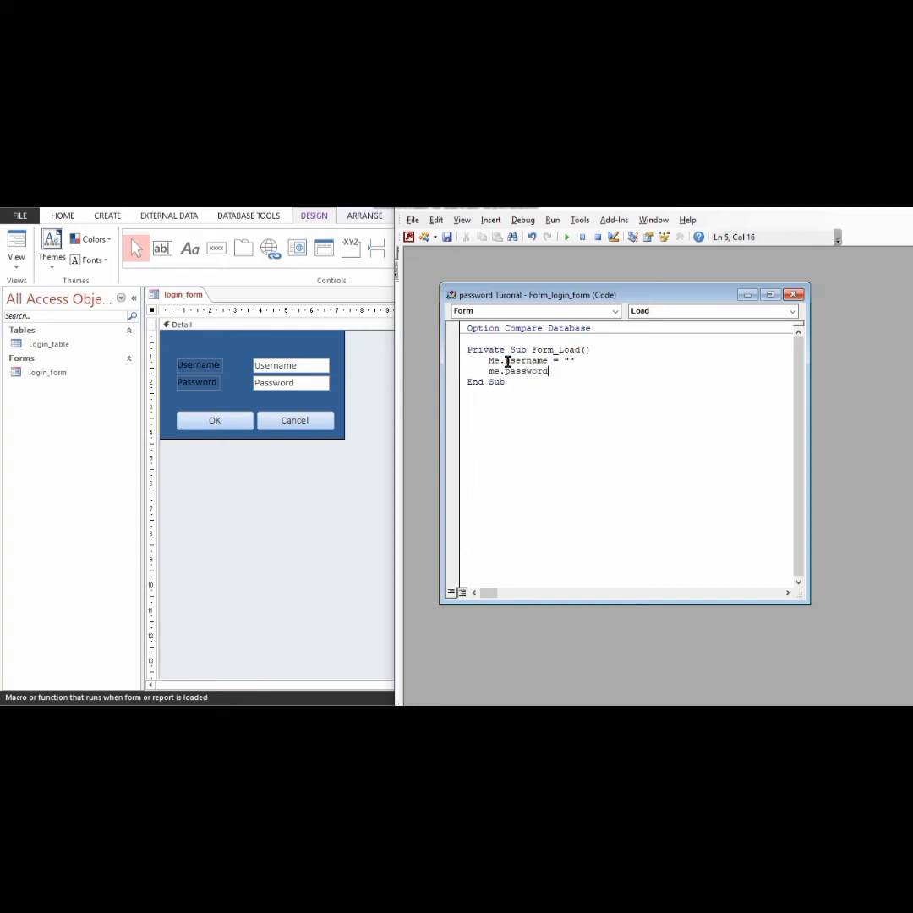
text(="")
key(BackSpace)
key(BackSpace)
text(null)
click(596, 357)
key(BackSpace)
key(BackSpace)
text(null)
click(585, 414)
- Run login_form to confirm empty Username and Password boxes, then close it, saving design changes
click(336, 495)
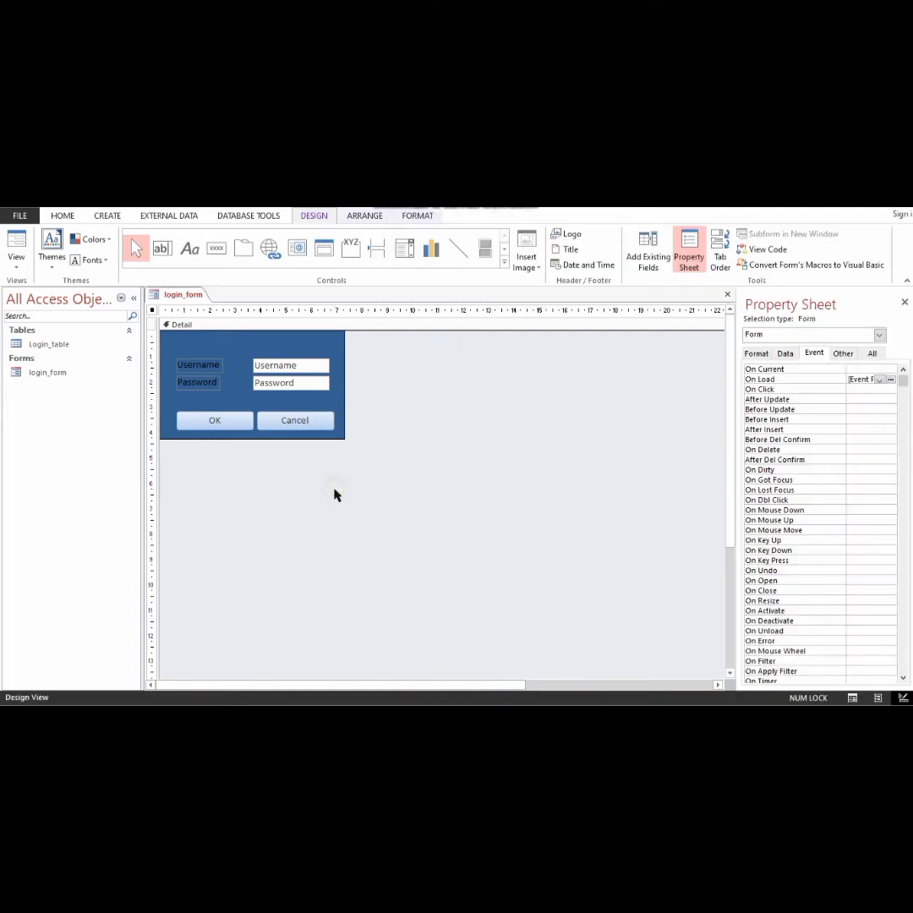
click(854, 699)
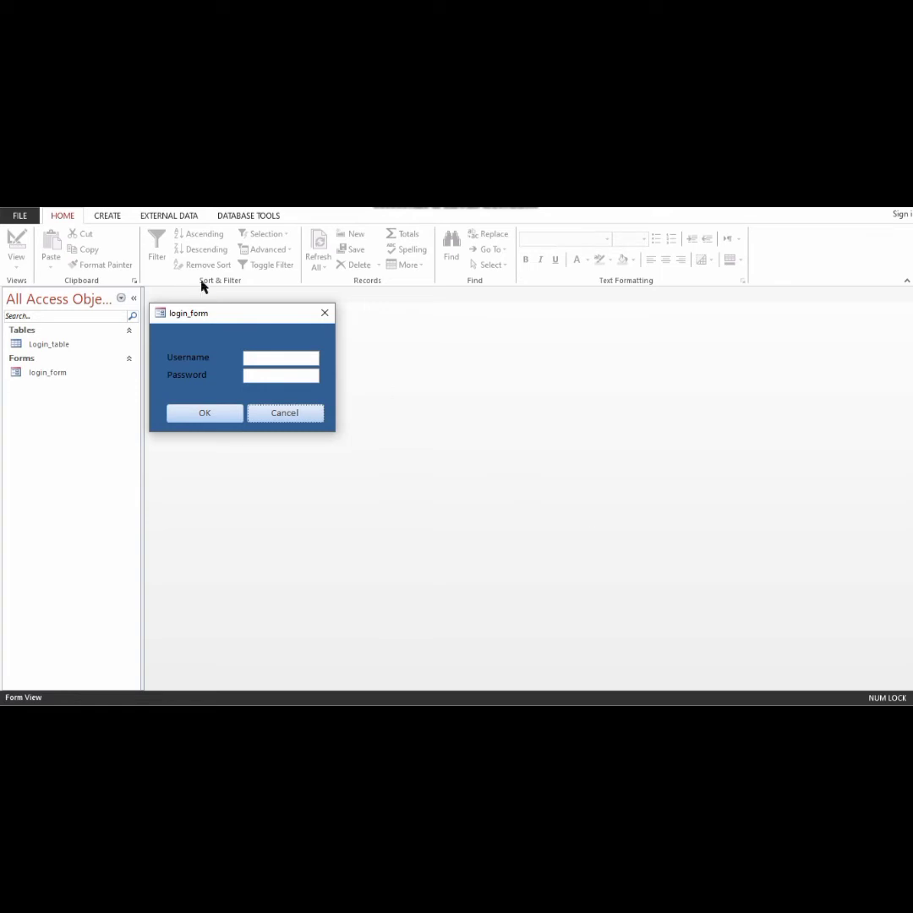
drag(224, 317, 381, 304)
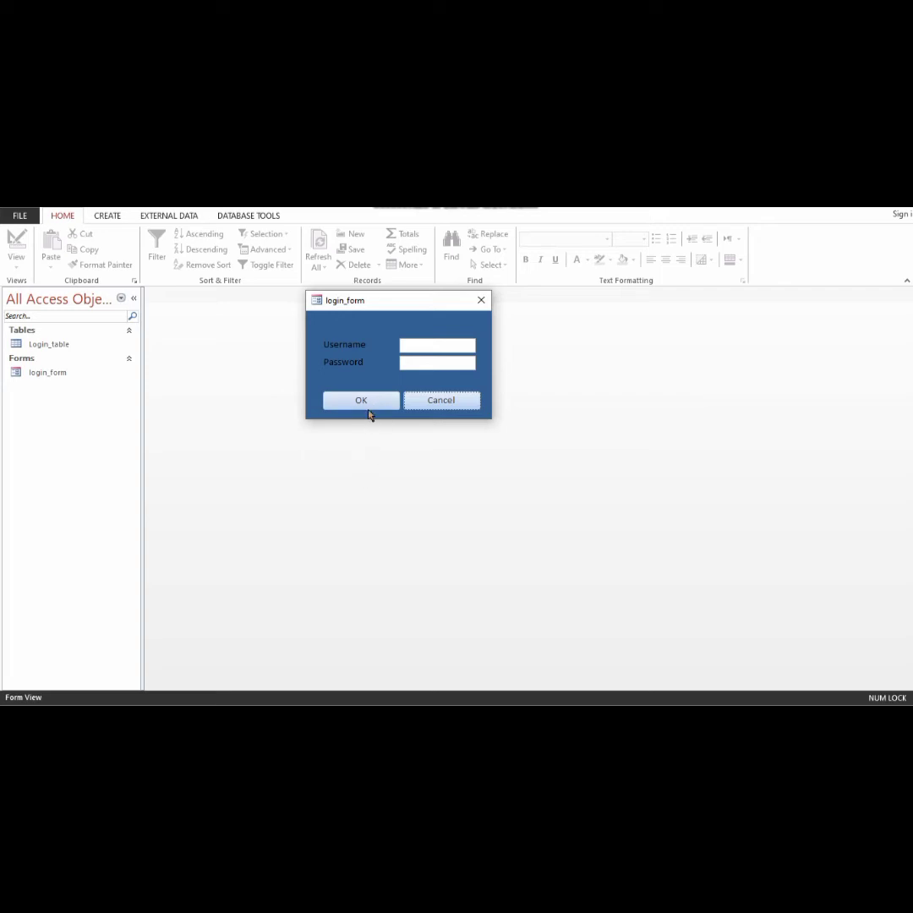
click(369, 404)
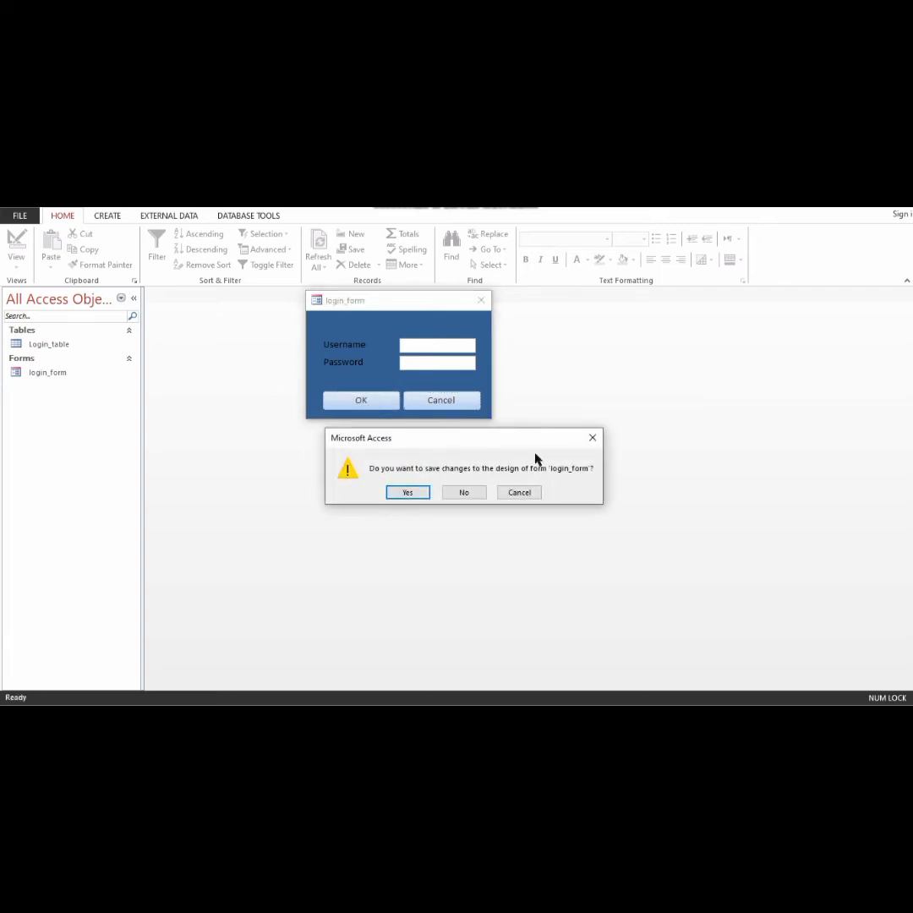
click(416, 497)
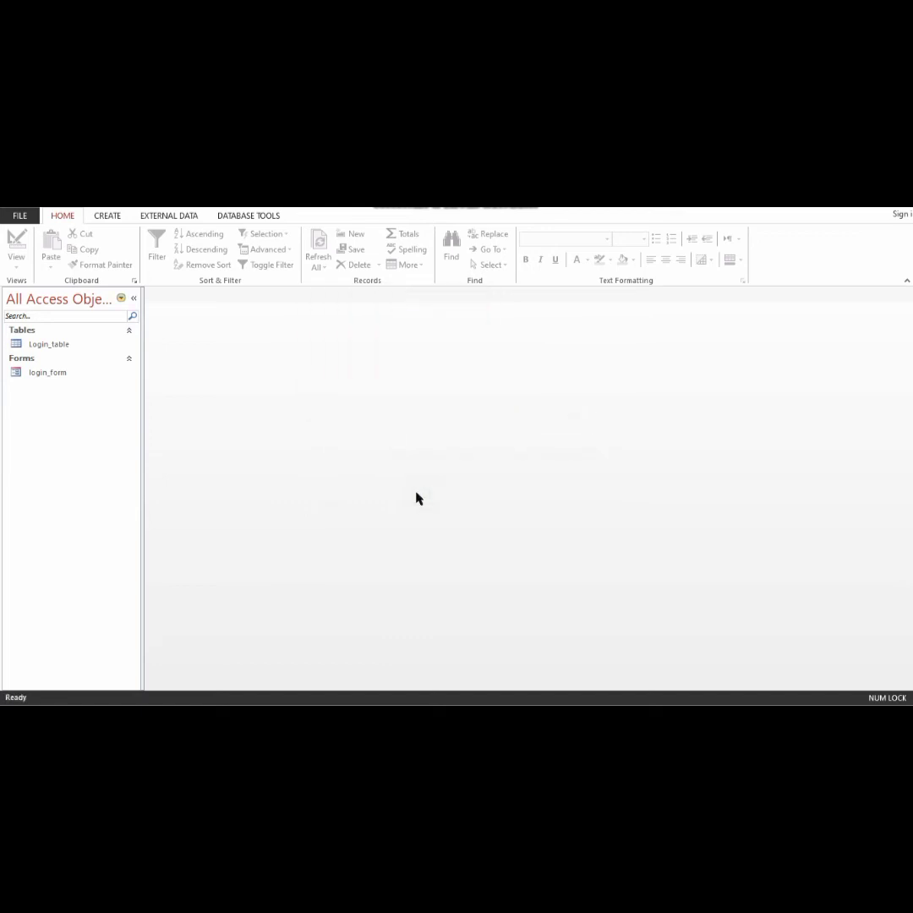